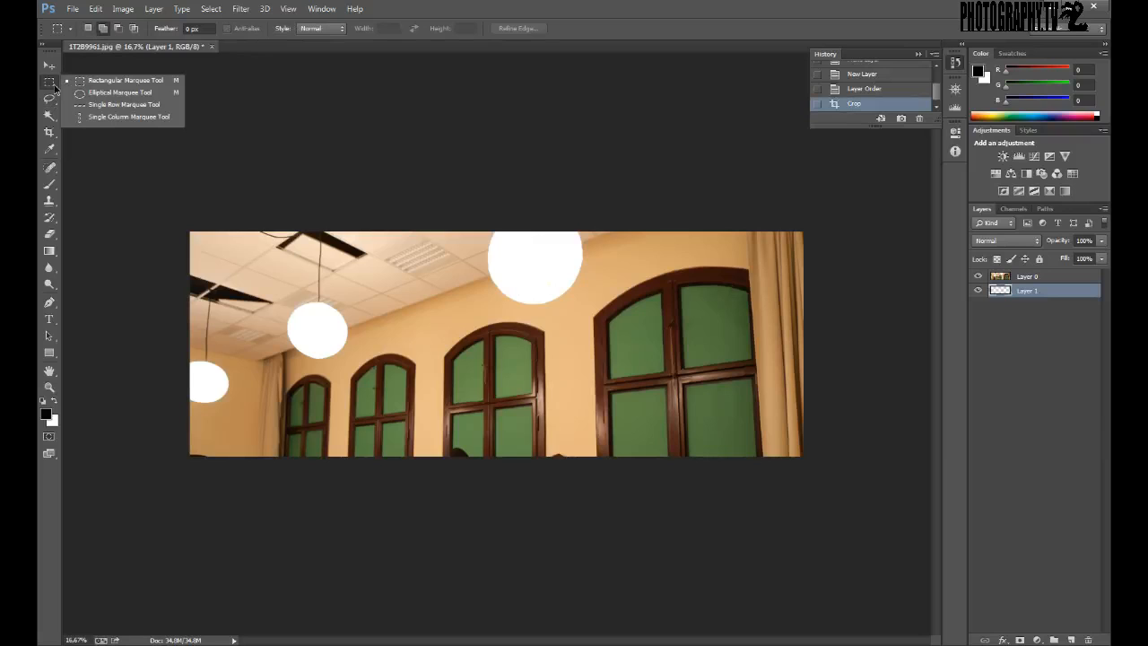
Activate the Magic Wand Tool from the selection tools
{"action": "left_click", "coordinate": [49, 117]}
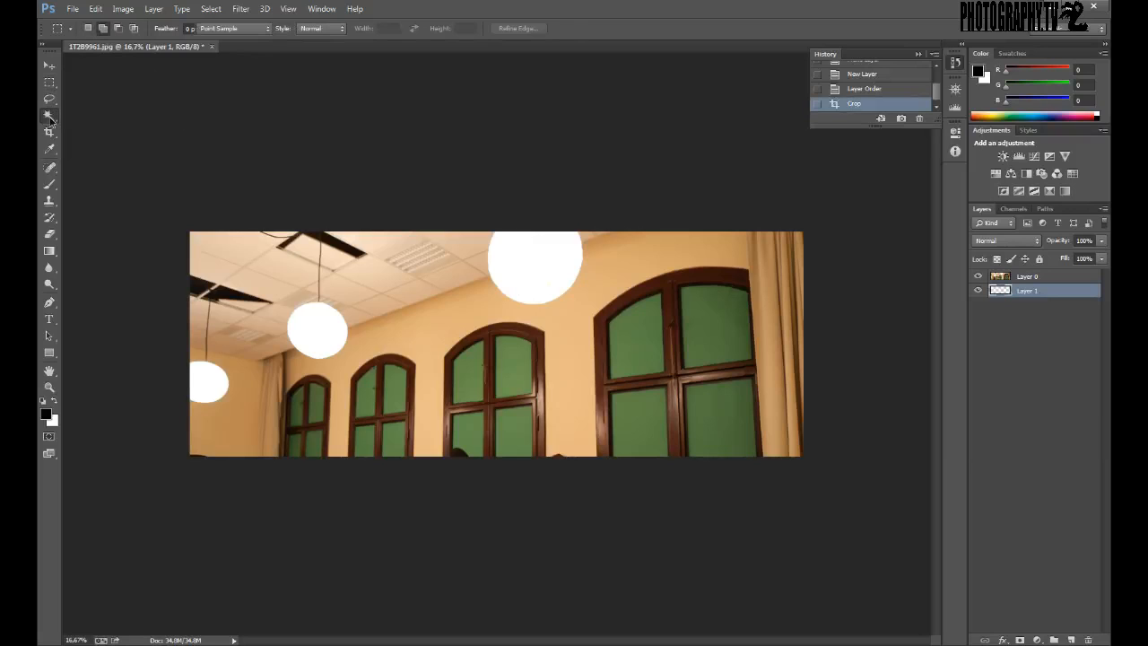
{"action": "left_click", "coordinate": [49, 117]}
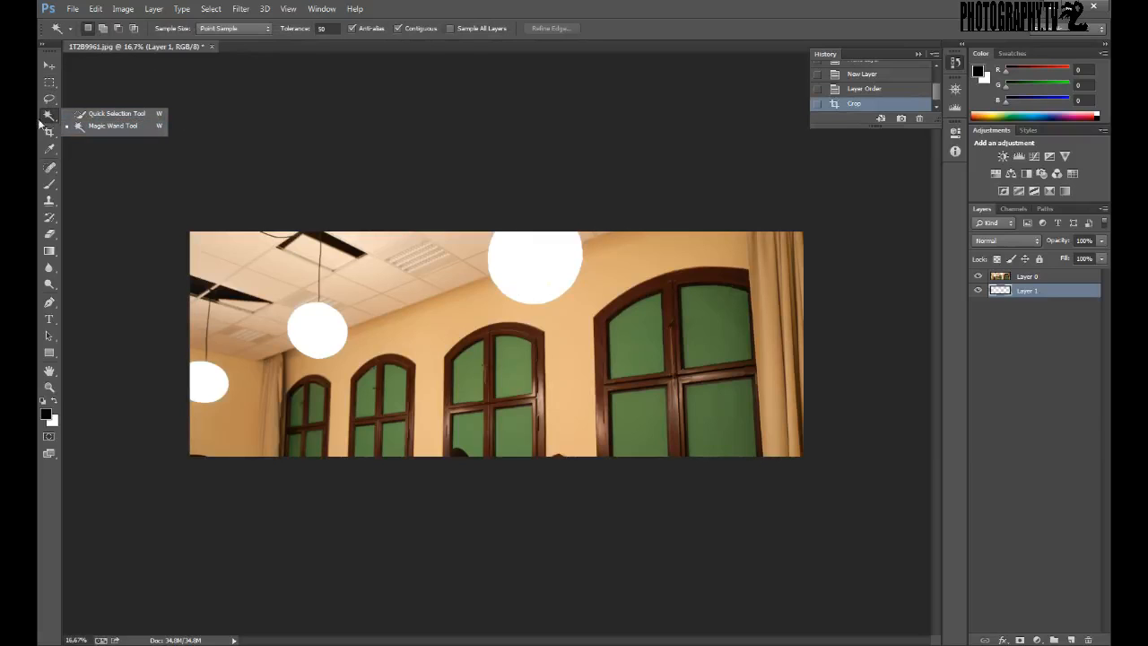
{"action": "left_click", "coordinate": [47, 121]}
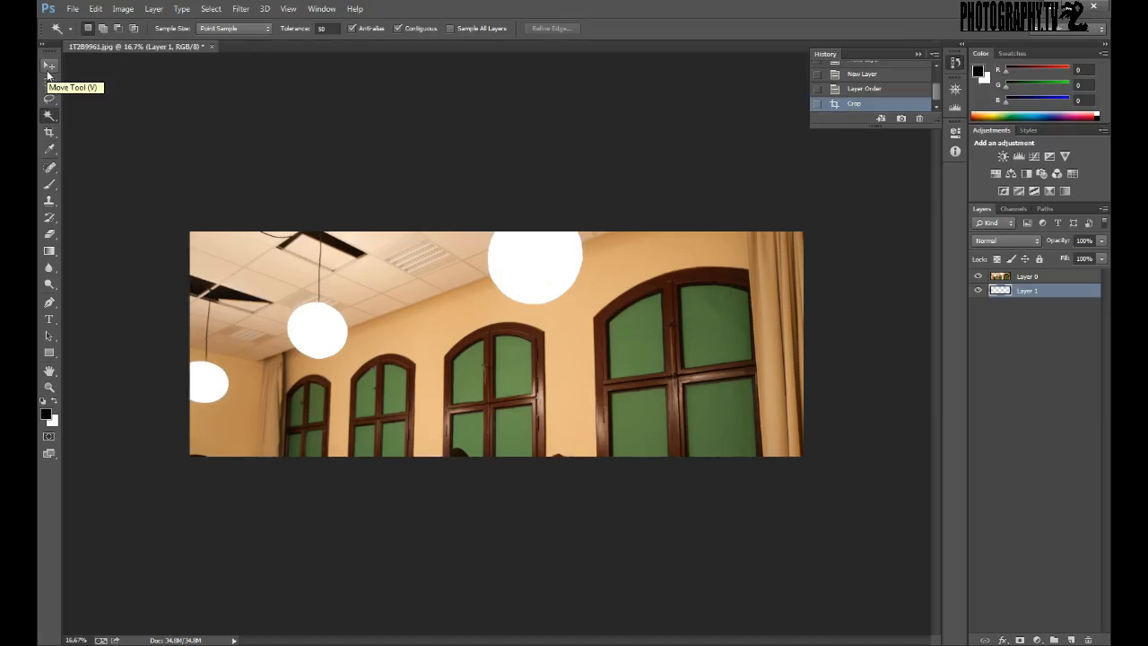
{"action": "left_click", "coordinate": [50, 83]}
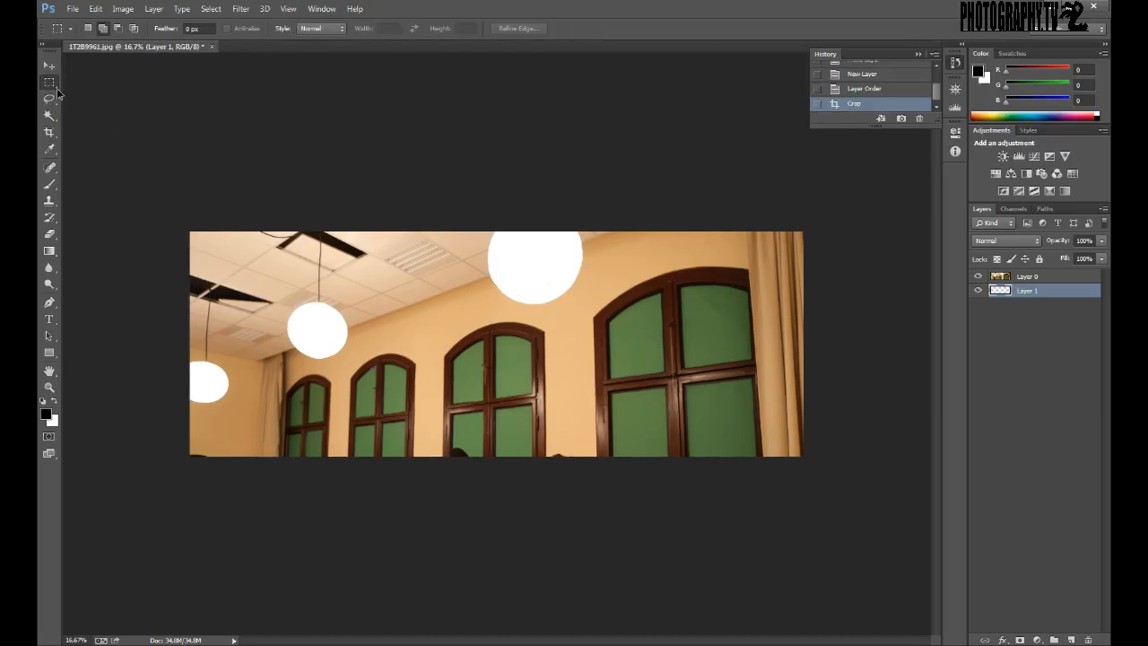
{"action": "left_click", "coordinate": [54, 88]}
{"action": "left_click", "coordinate": [50, 115]}
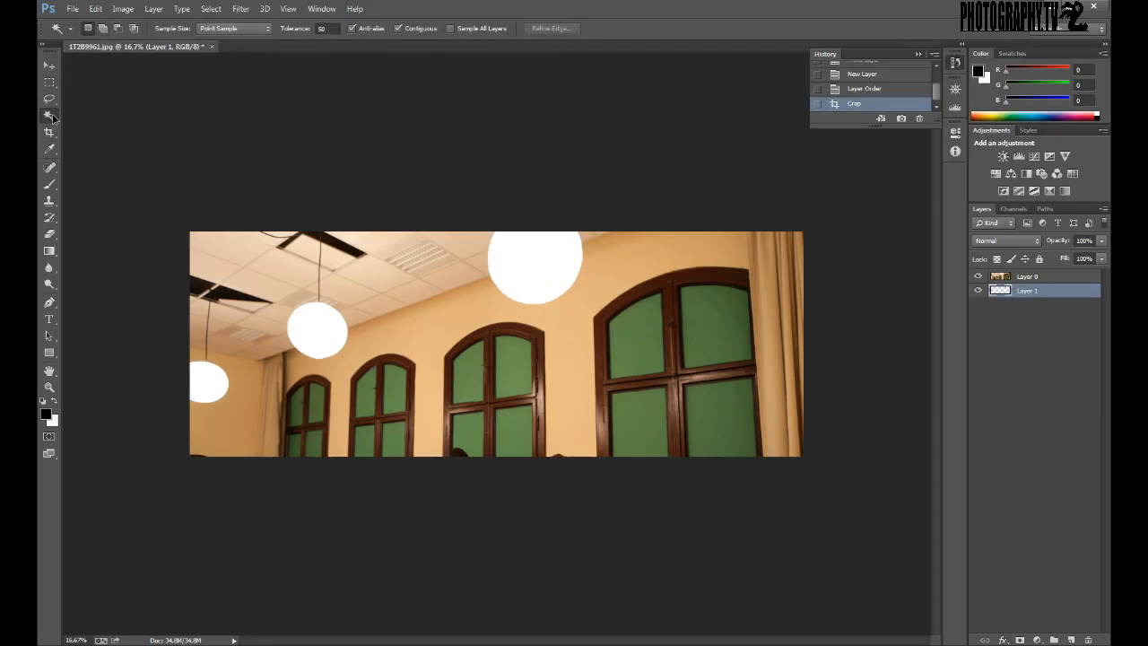
{"action": "left_click", "coordinate": [51, 115]}
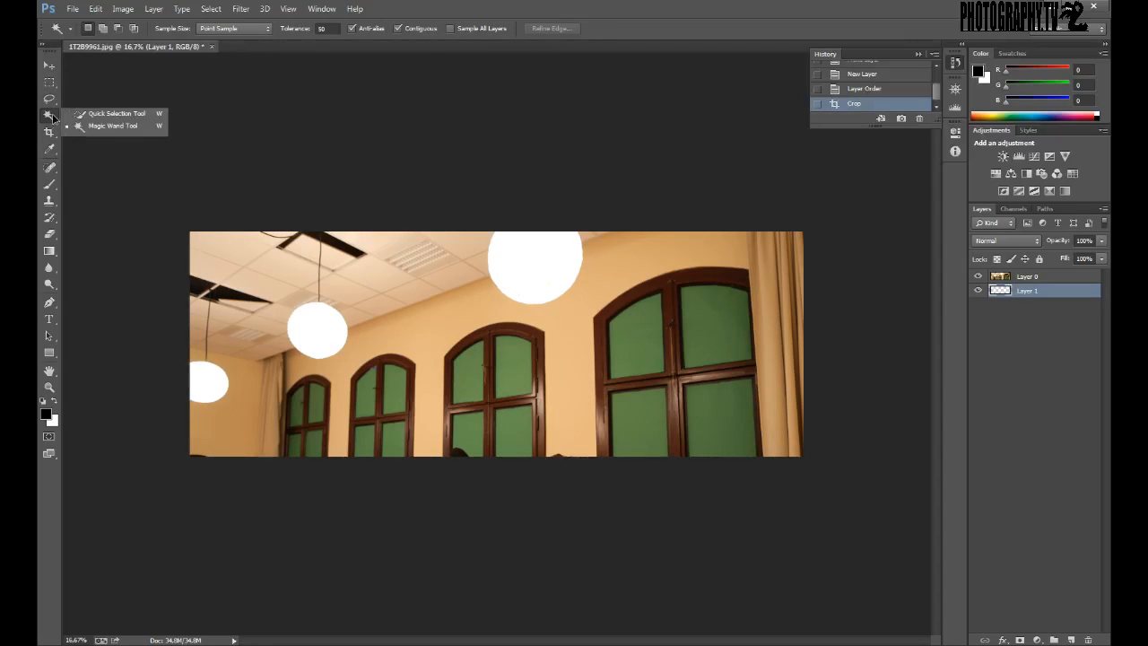
{"action": "left_click", "coordinate": [138, 128]}
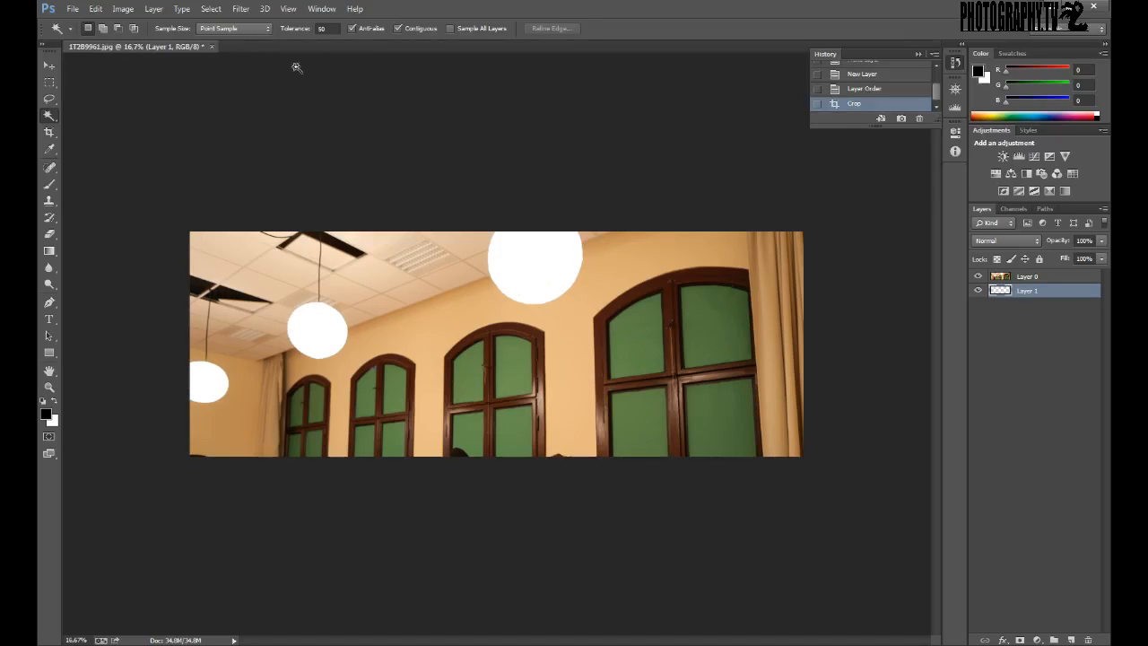
Convert the image's color depth to 16 Bits/Channel
{"action": "left_click", "coordinate": [322, 28]}
{"action": "left_click_drag", "start_coordinate": [327, 29], "coordinate": [284, 32]}
{"action": "left_click", "coordinate": [153, 9]}
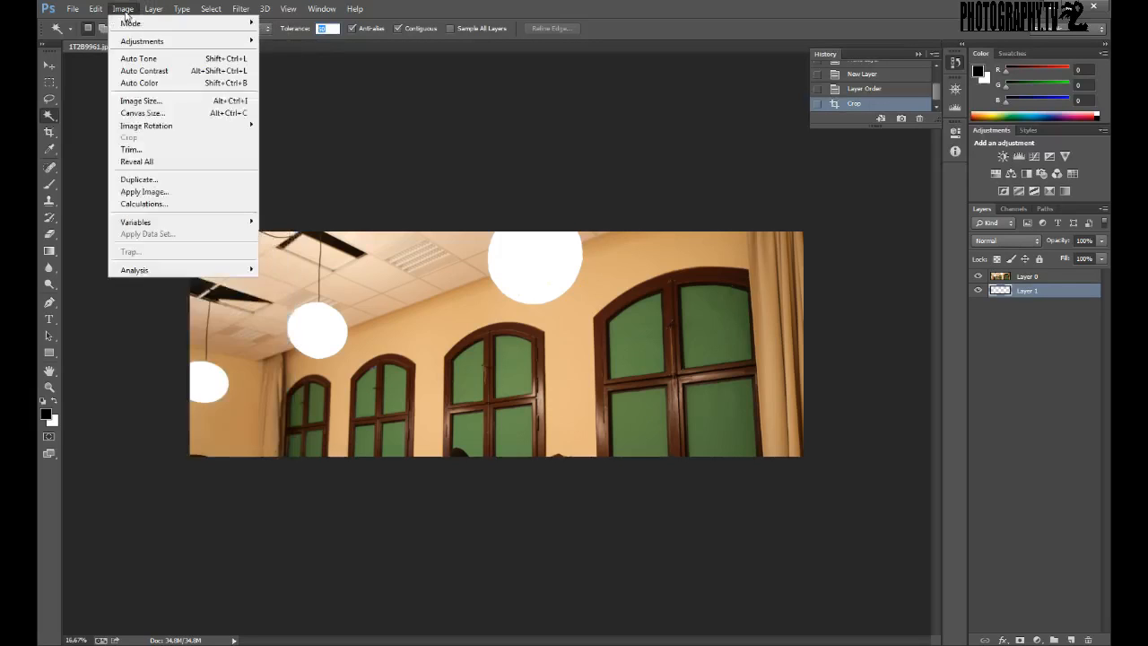
{"action": "mouse_move", "coordinate": [152, 23]}
{"action": "left_click", "coordinate": [289, 139]}
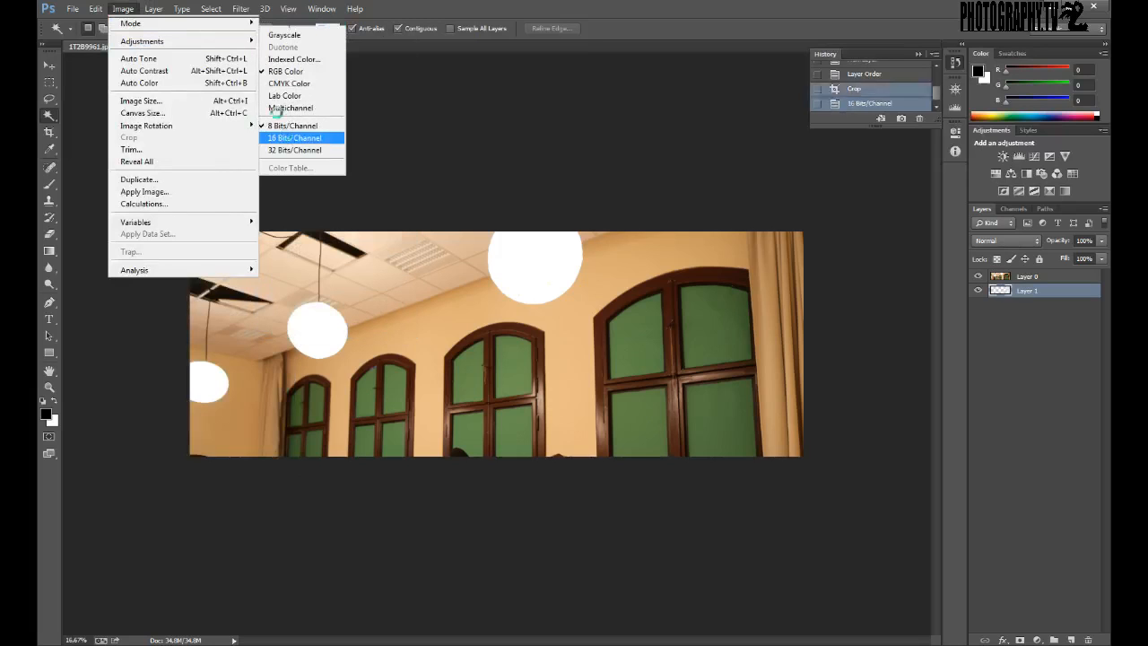
Raise the Magic Wand tolerance to its maximum of 255
{"action": "key", "text": "BackSpace"}
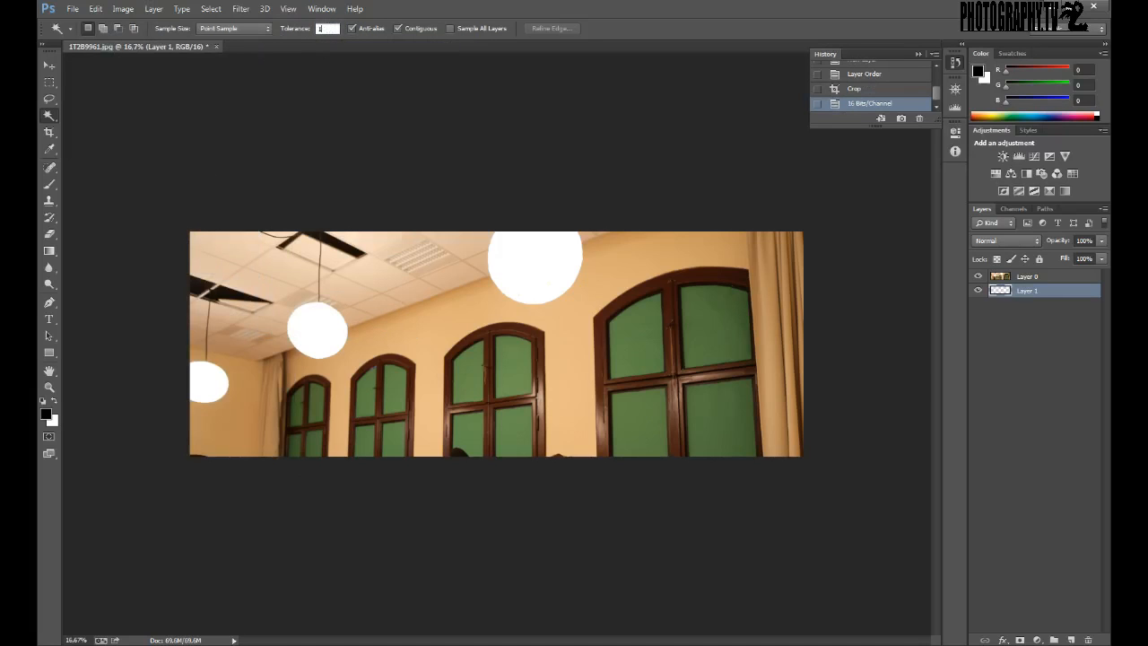
{"action": "type", "text": "00"}
{"action": "key", "text": "Return"}
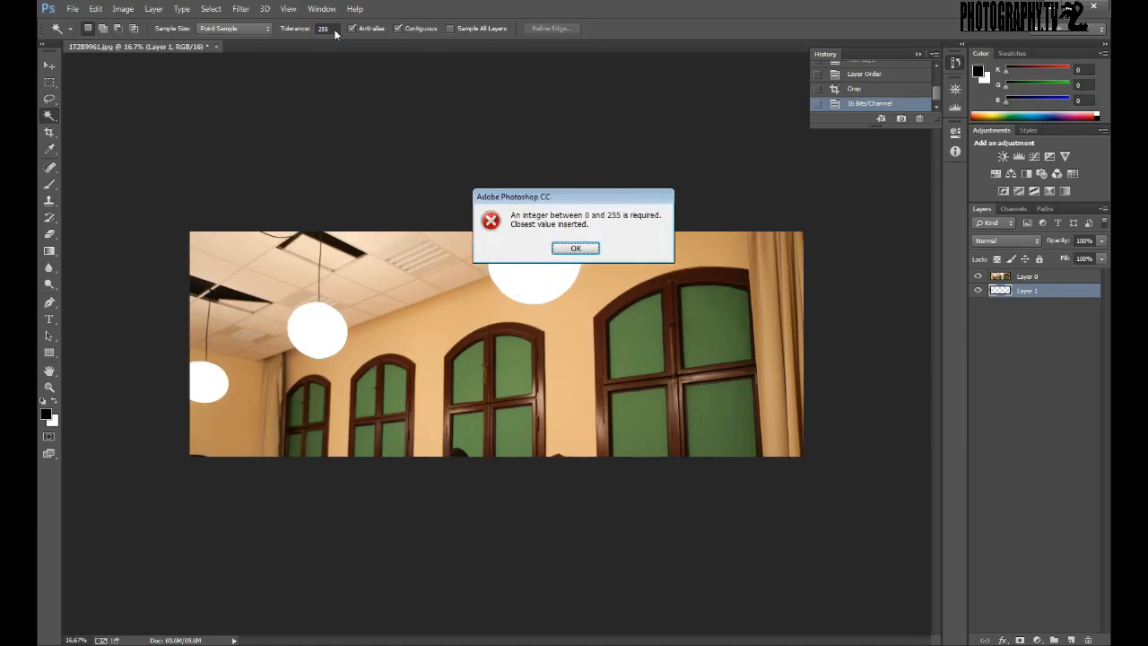
{"action": "left_click", "coordinate": [563, 250]}
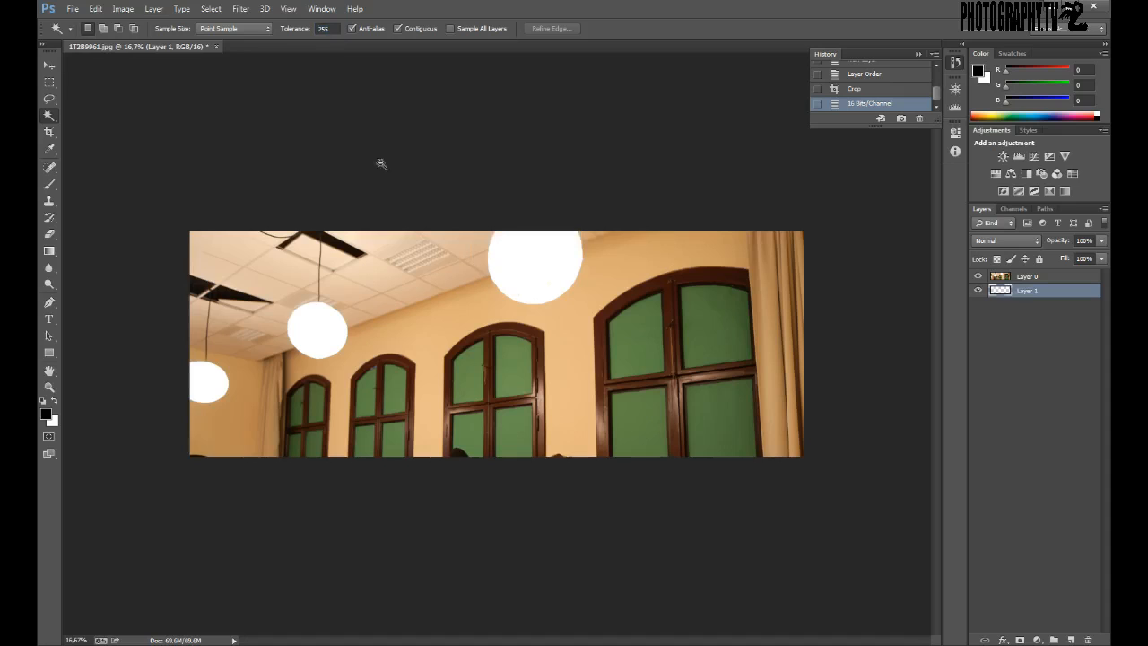
Convert the image's color depth back to 8 Bits/Channel
{"action": "left_click", "coordinate": [123, 9]}
{"action": "mouse_move", "coordinate": [158, 42]}
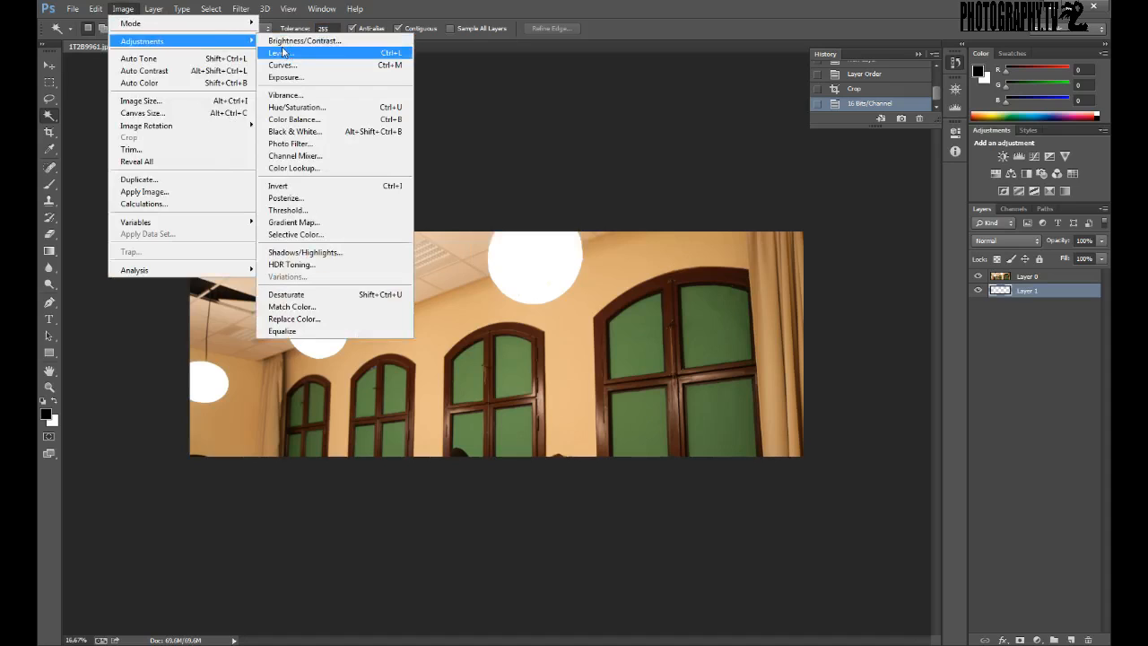
{"action": "left_click", "coordinate": [1098, 563]}
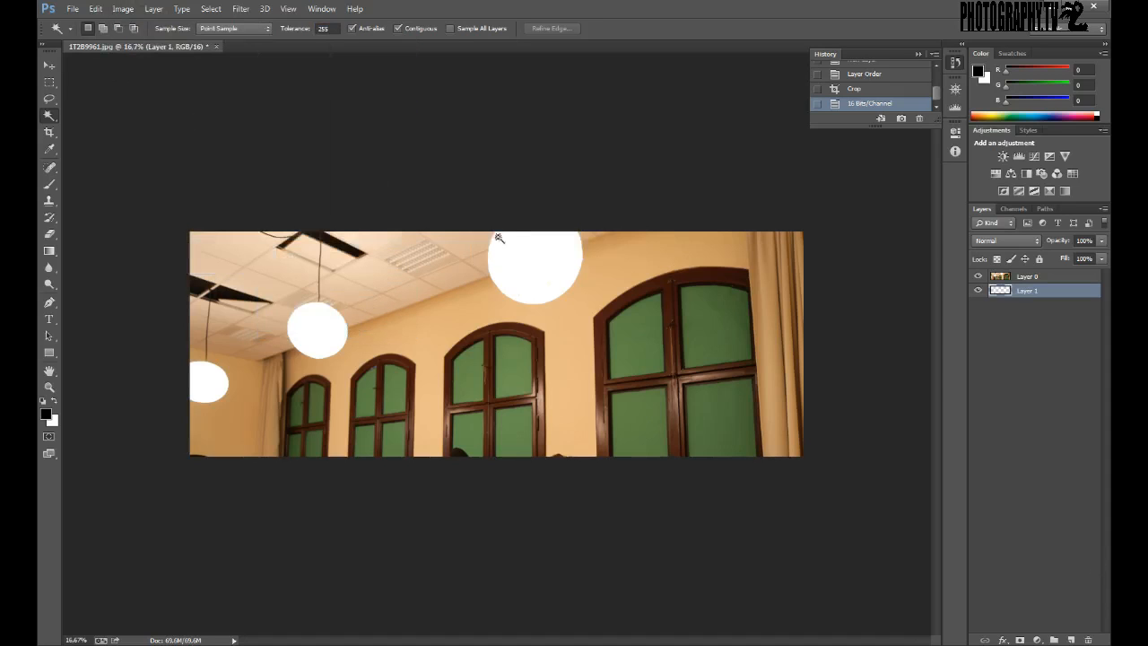
{"action": "left_click", "coordinate": [123, 9]}
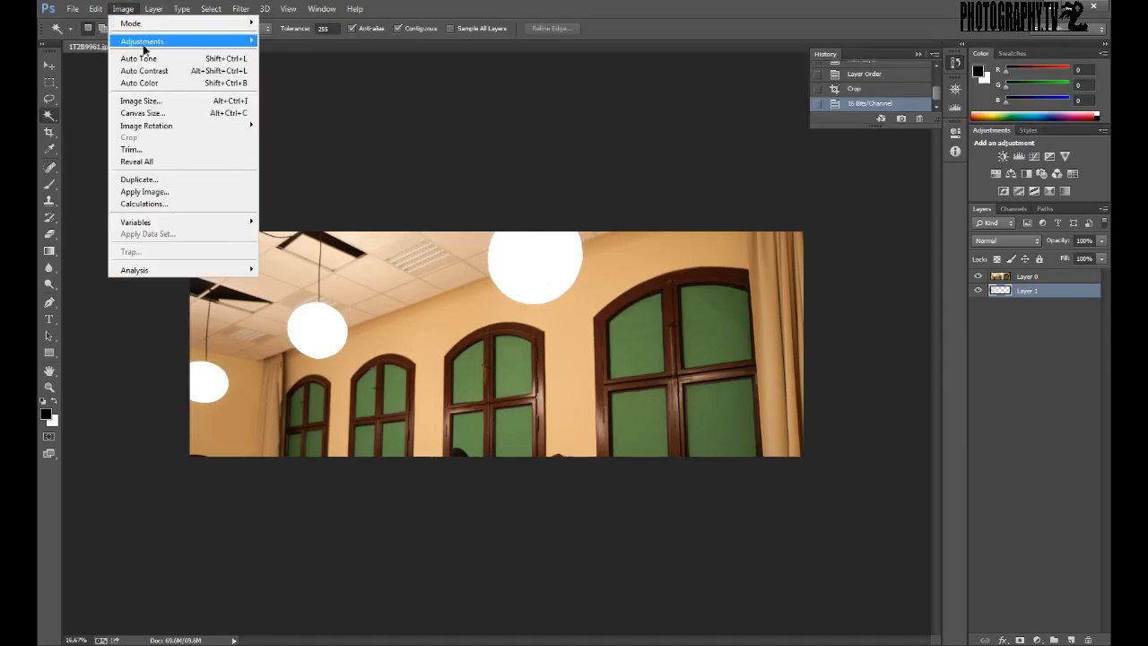
{"action": "mouse_move", "coordinate": [210, 25]}
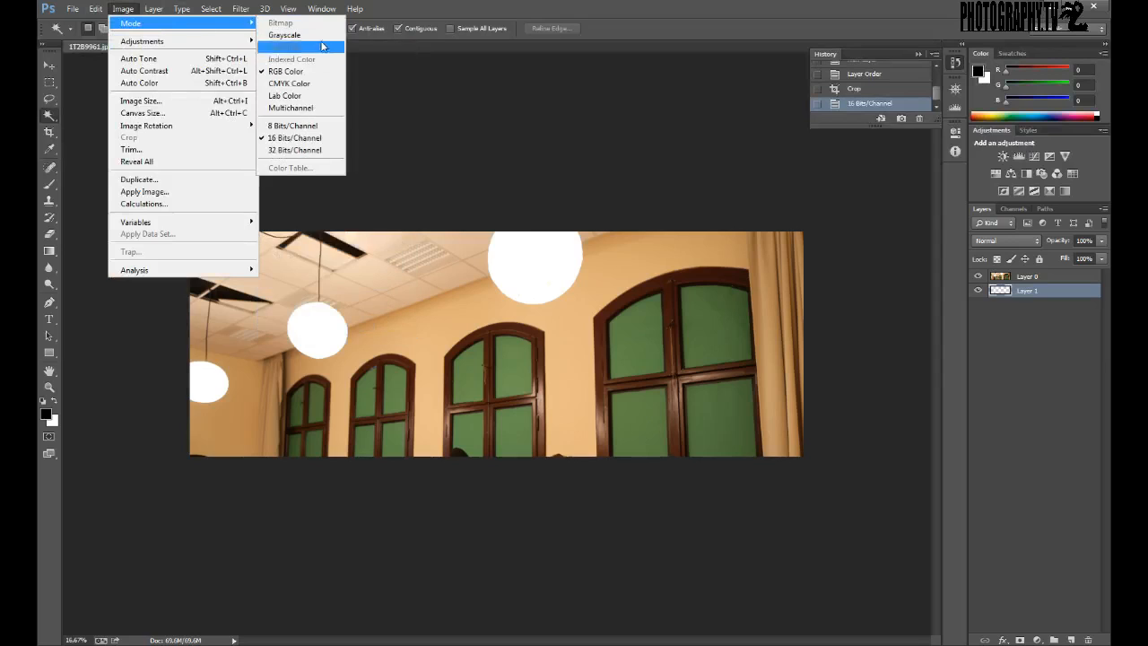
{"action": "left_click", "coordinate": [295, 130]}
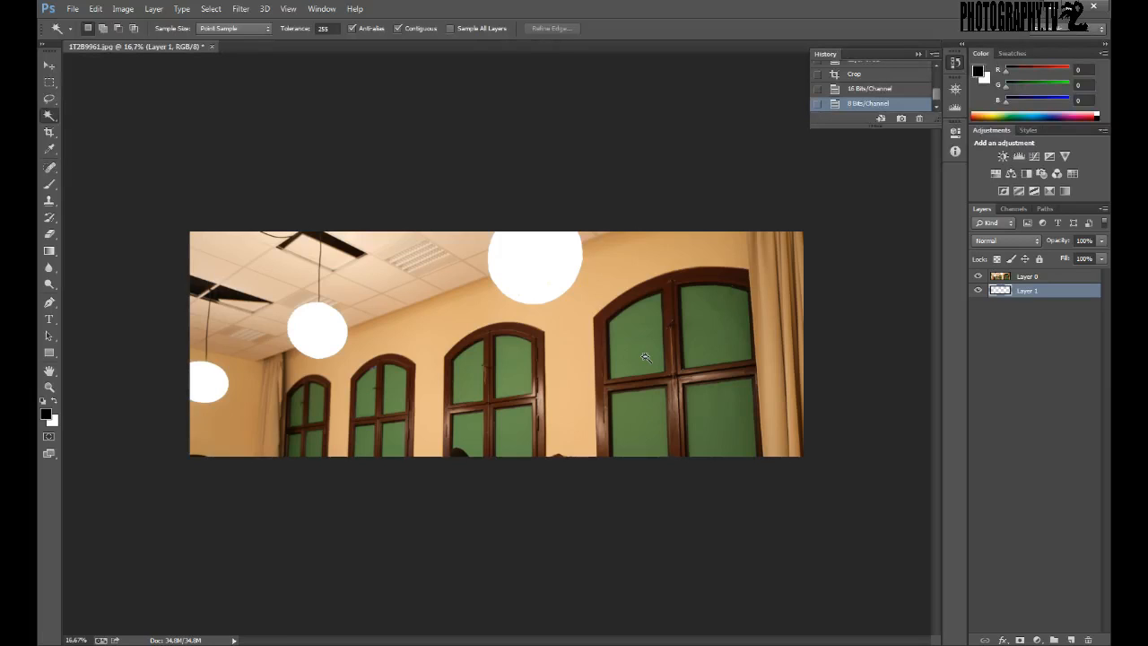
Try a Magic Wand selection on the wall with Layer 1 active, and clear it
{"action": "right_click", "coordinate": [50, 117]}
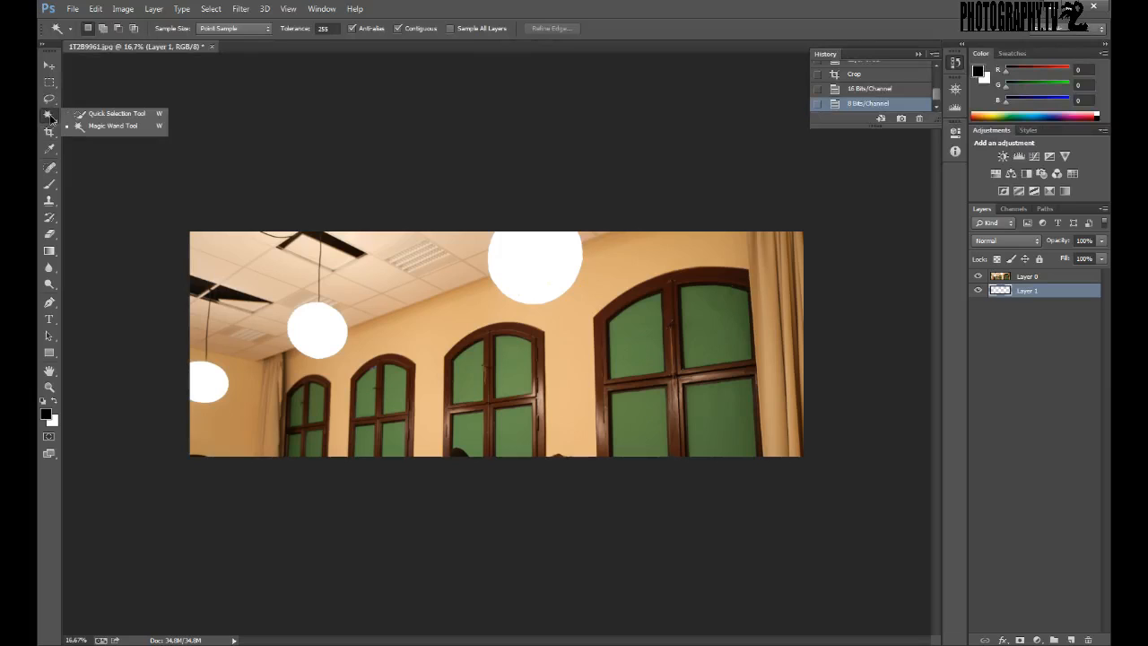
{"action": "left_click", "coordinate": [78, 127]}
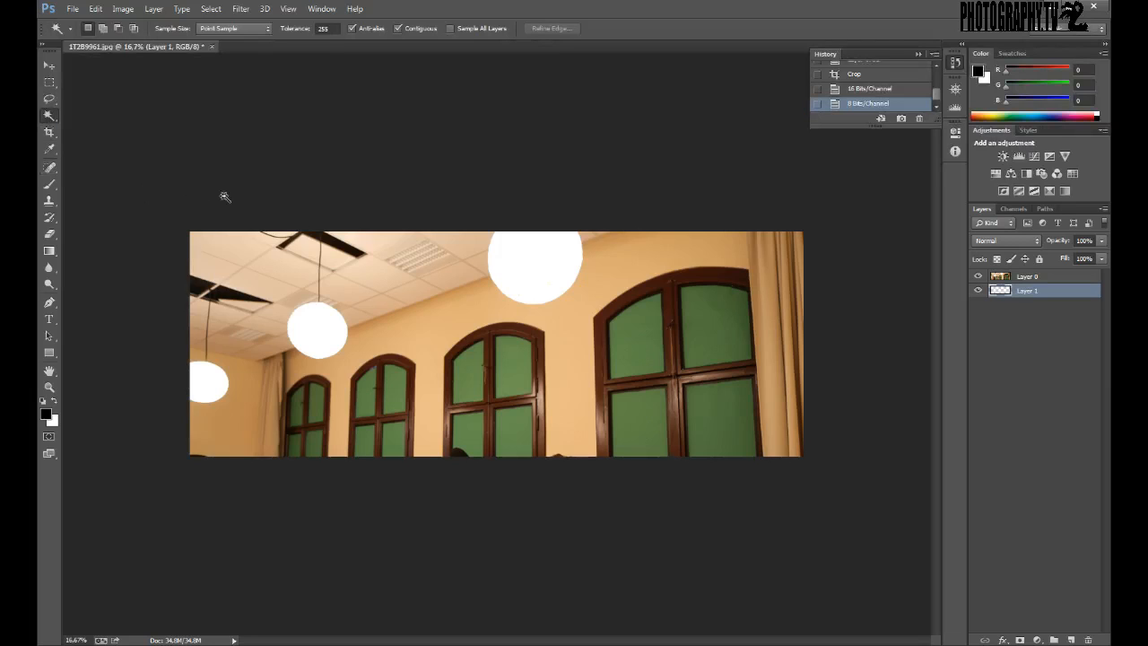
{"action": "left_click", "coordinate": [437, 334]}
{"action": "key", "text": "ctrl+d"}
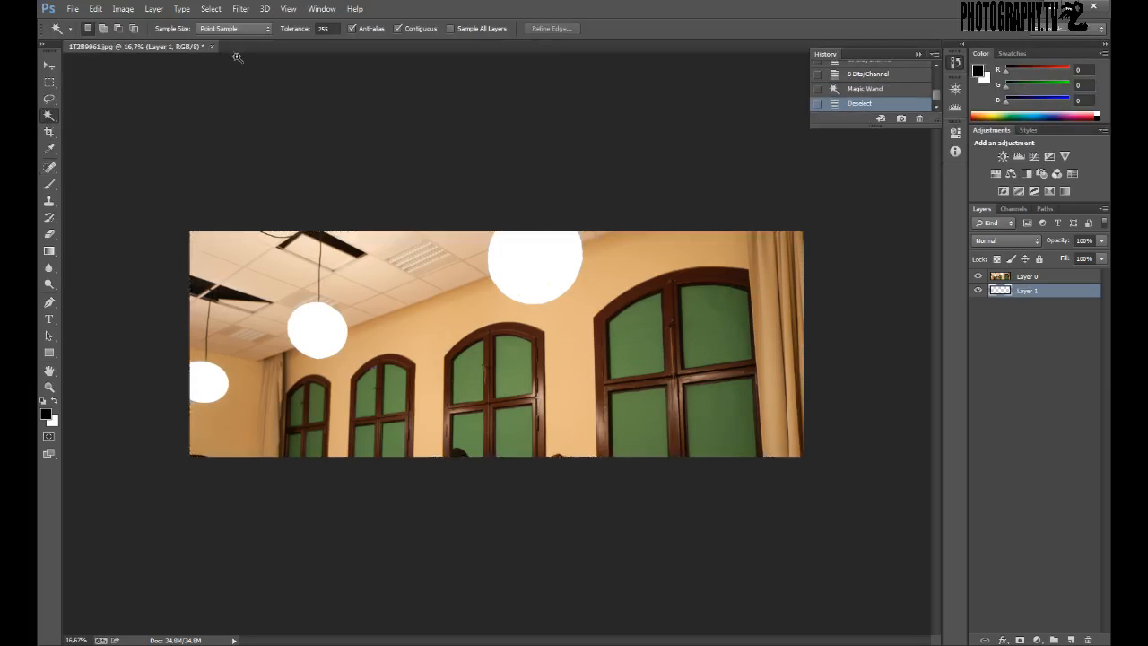
Make Layer 0 active and sample the wall and ceiling area with the Magic Wand at tolerance 255
{"action": "left_click", "coordinate": [1023, 276]}
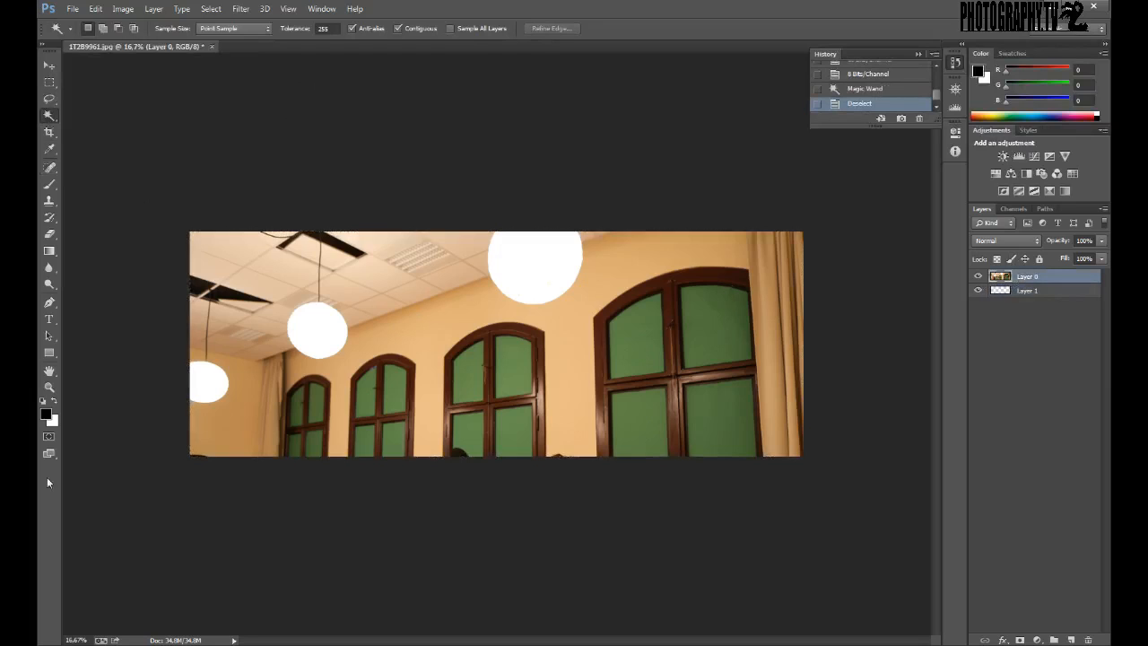
{"action": "left_click", "coordinate": [325, 28]}
{"action": "key", "text": "Return"}
{"action": "left_click", "coordinate": [414, 302]}
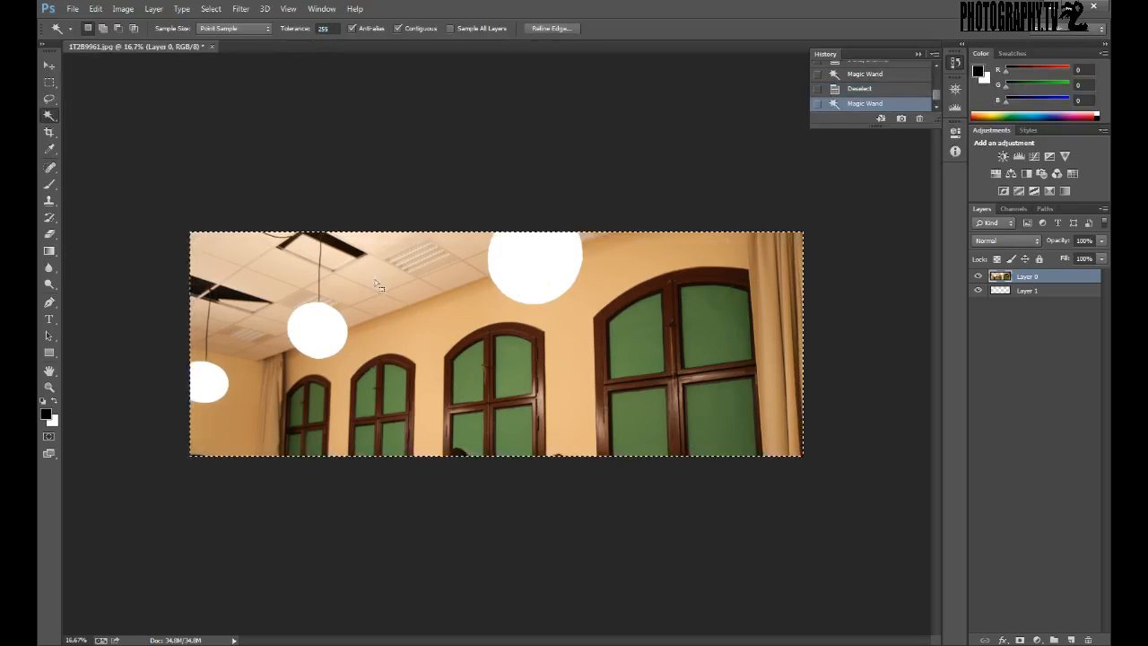
{"action": "key", "text": "ctrl+d"}
{"action": "left_click", "coordinate": [420, 290]}
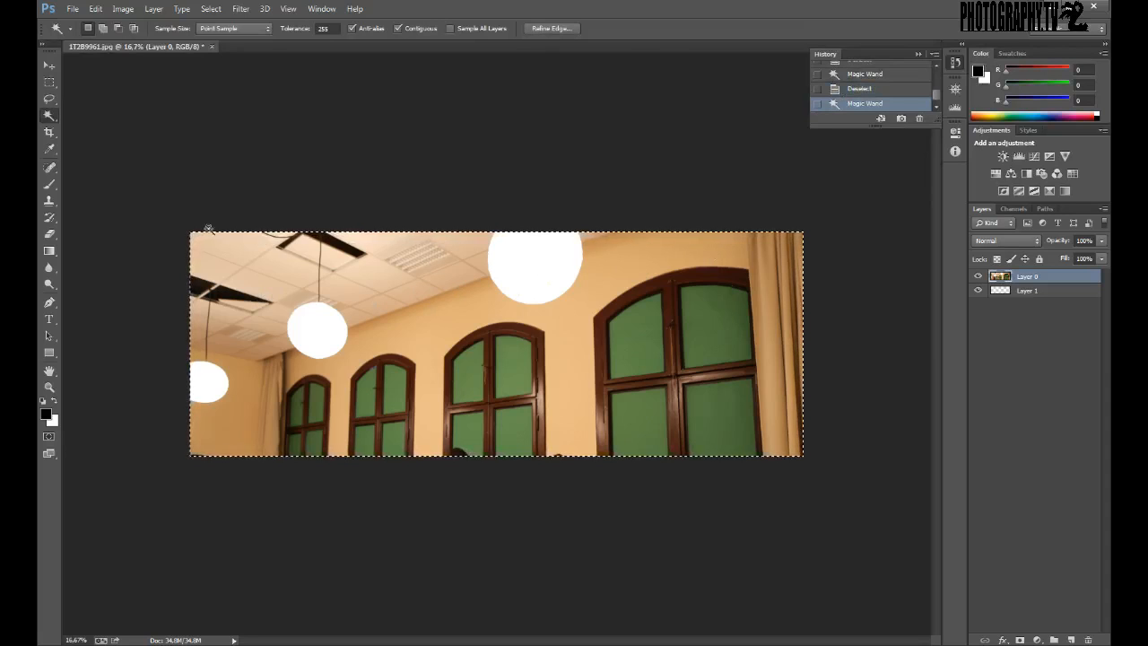
Set the Magic Wand tolerance to 25 and clear the current selection
{"action": "left_click", "coordinate": [323, 28]}
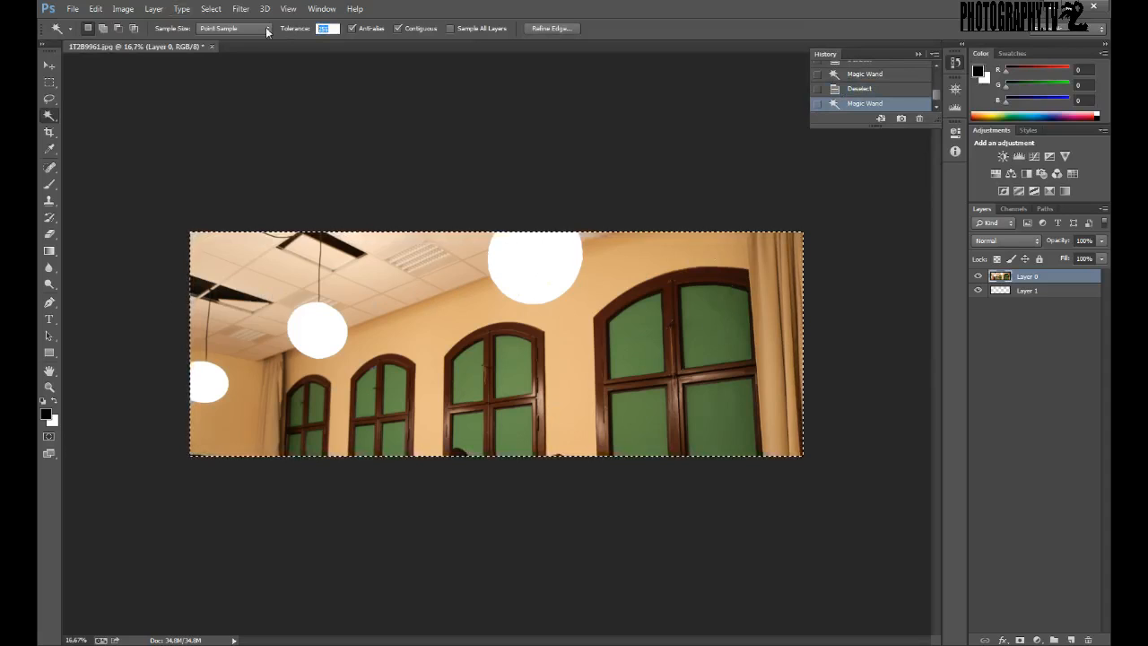
{"action": "type", "text": "25"}
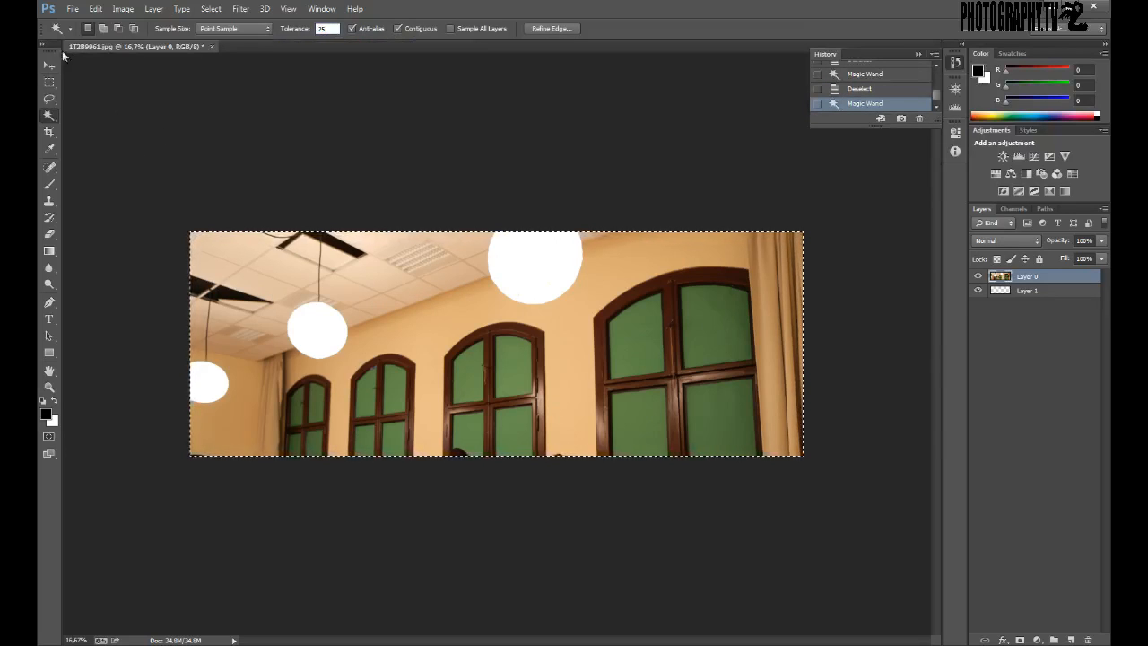
{"action": "type", "text": "v"}
{"action": "key", "text": "ctrl+d"}
{"action": "left_click", "coordinate": [45, 121]}
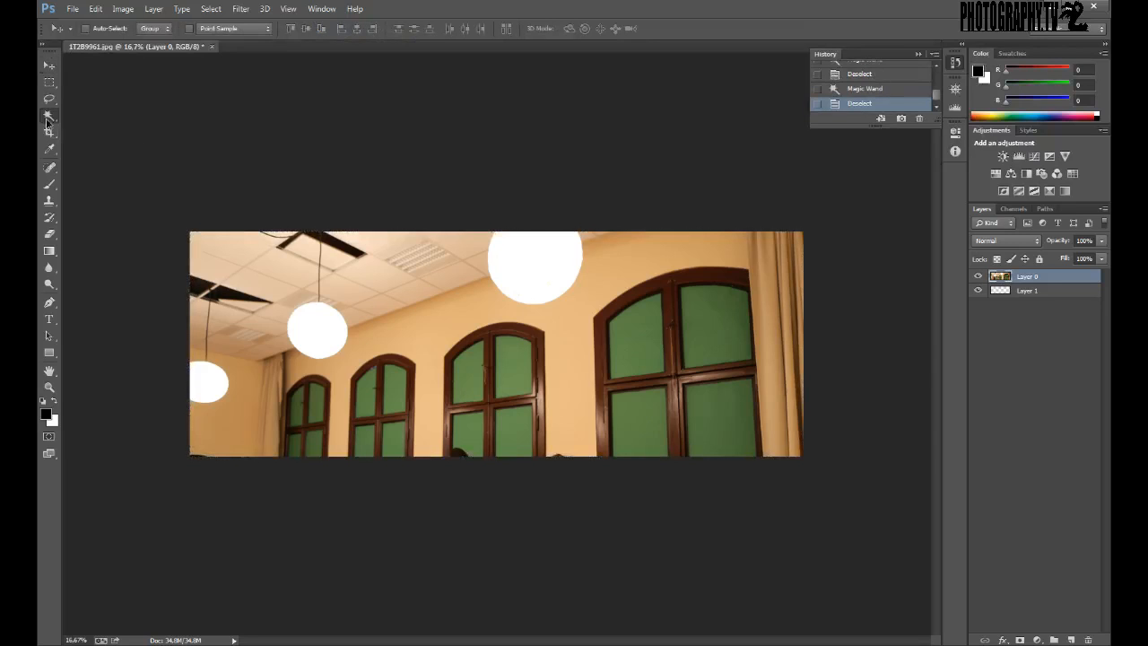
Test the Magic Wand at tolerance 25 on the upper-right green pane of the largest window, and clear the selection
{"action": "left_click", "coordinate": [49, 387]}
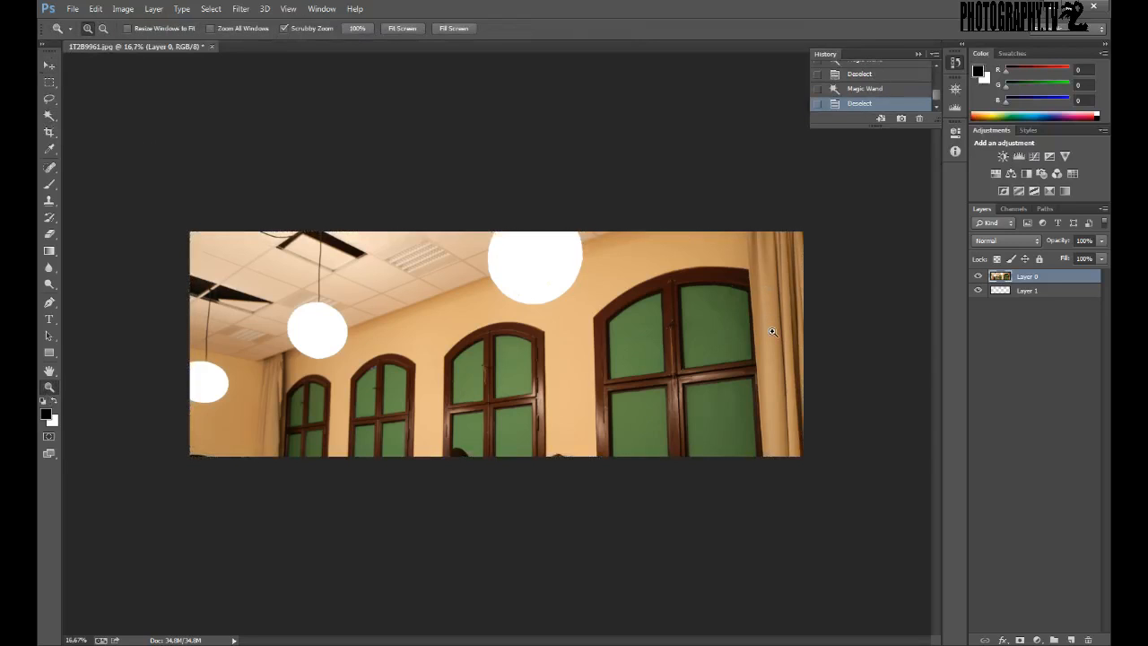
{"action": "left_click", "coordinate": [799, 369]}
{"action": "left_click", "coordinate": [827, 354]}
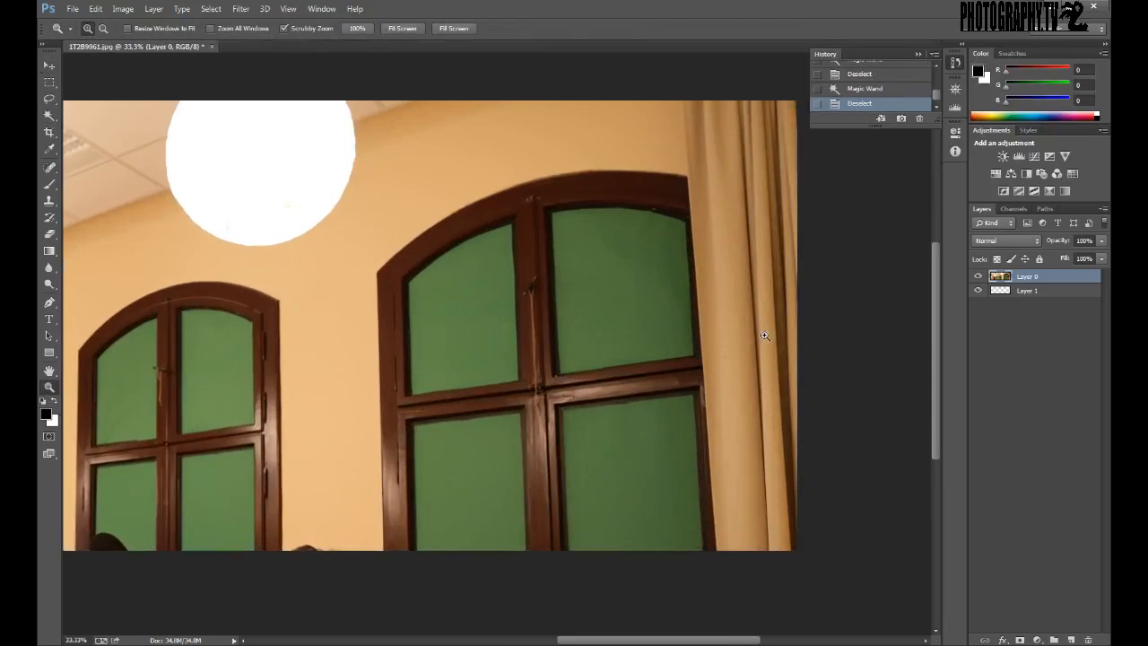
{"action": "left_click", "coordinate": [764, 334]}
{"action": "left_click", "coordinate": [50, 115]}
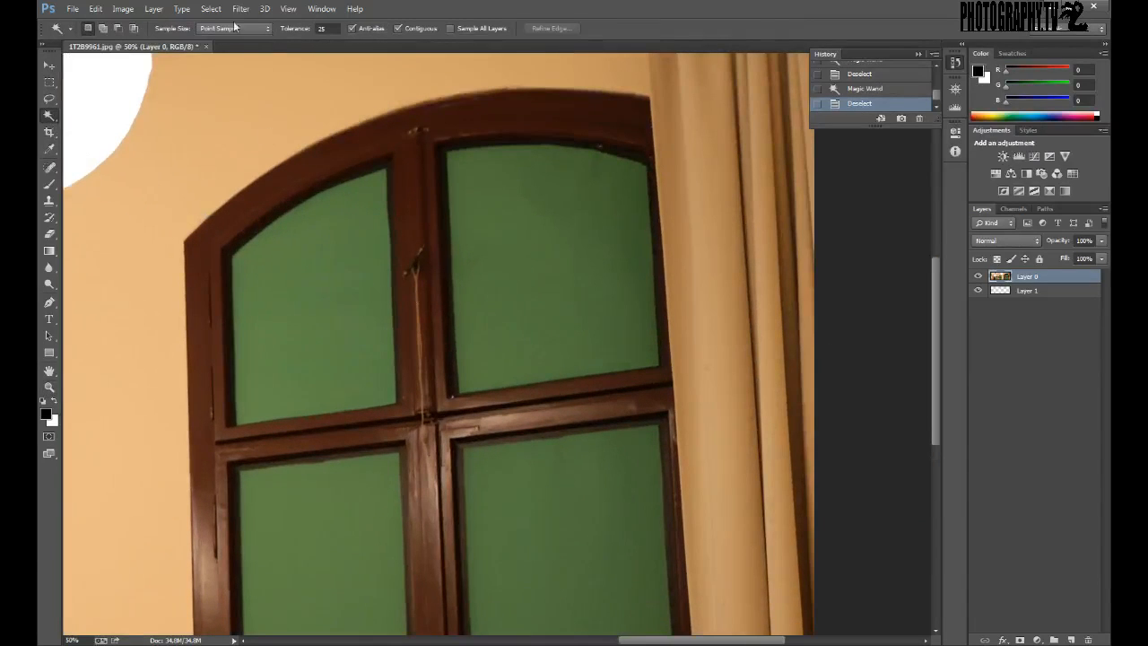
{"action": "left_click", "coordinate": [519, 348]}
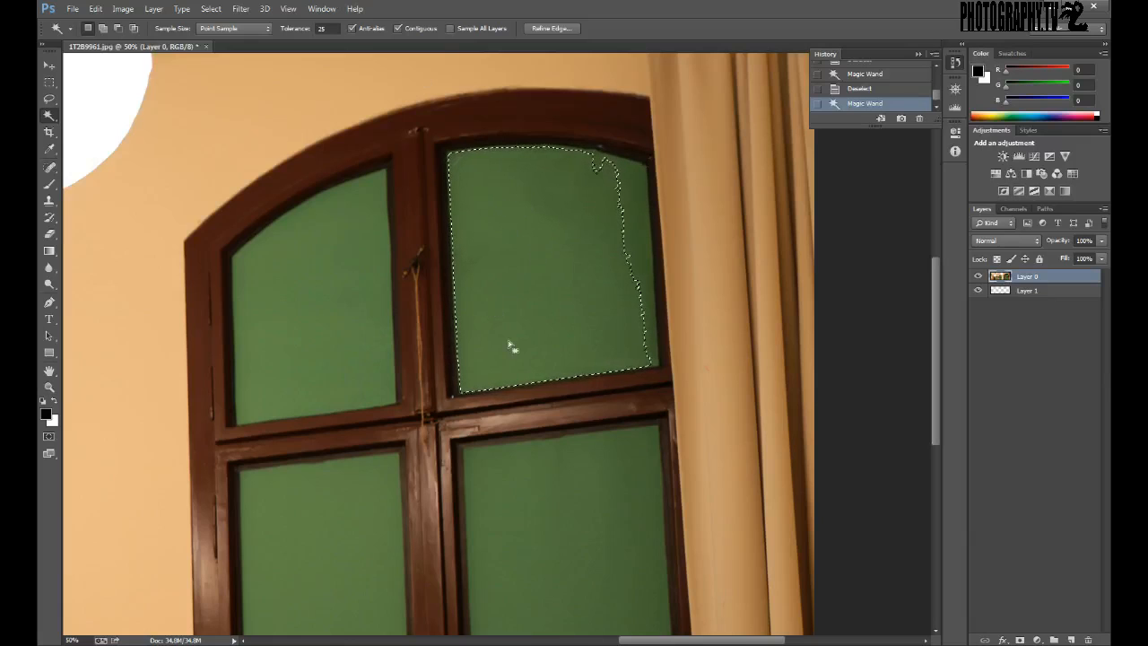
{"action": "left_click", "coordinate": [326, 28]}
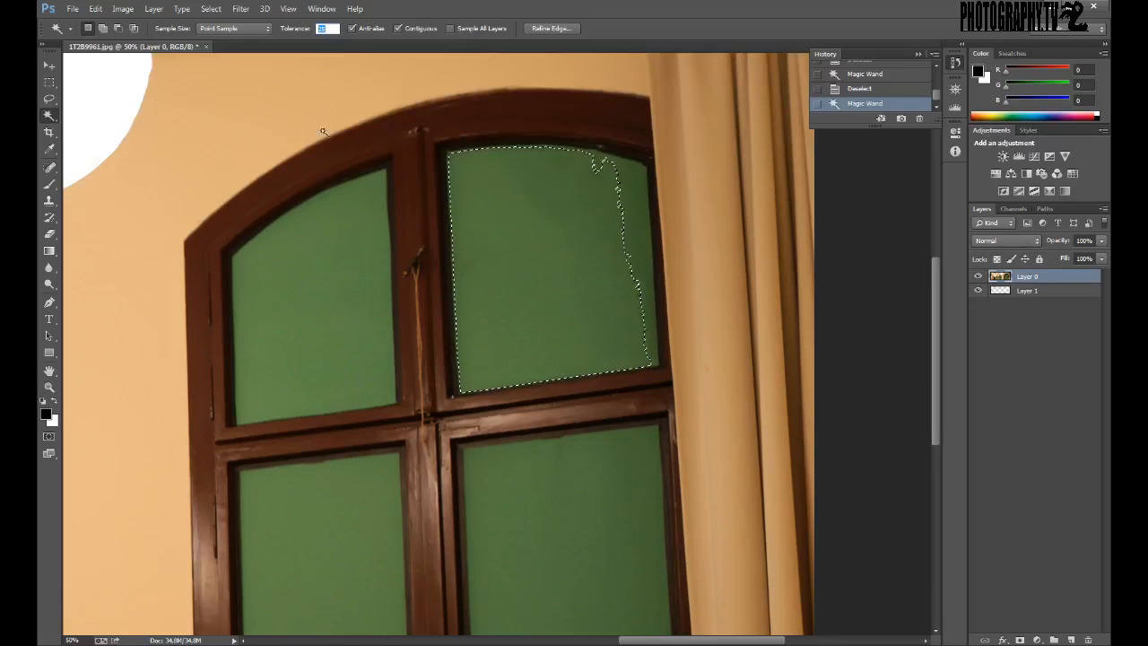
{"action": "left_click", "coordinate": [51, 69]}
{"action": "key", "text": "ctrl+d"}
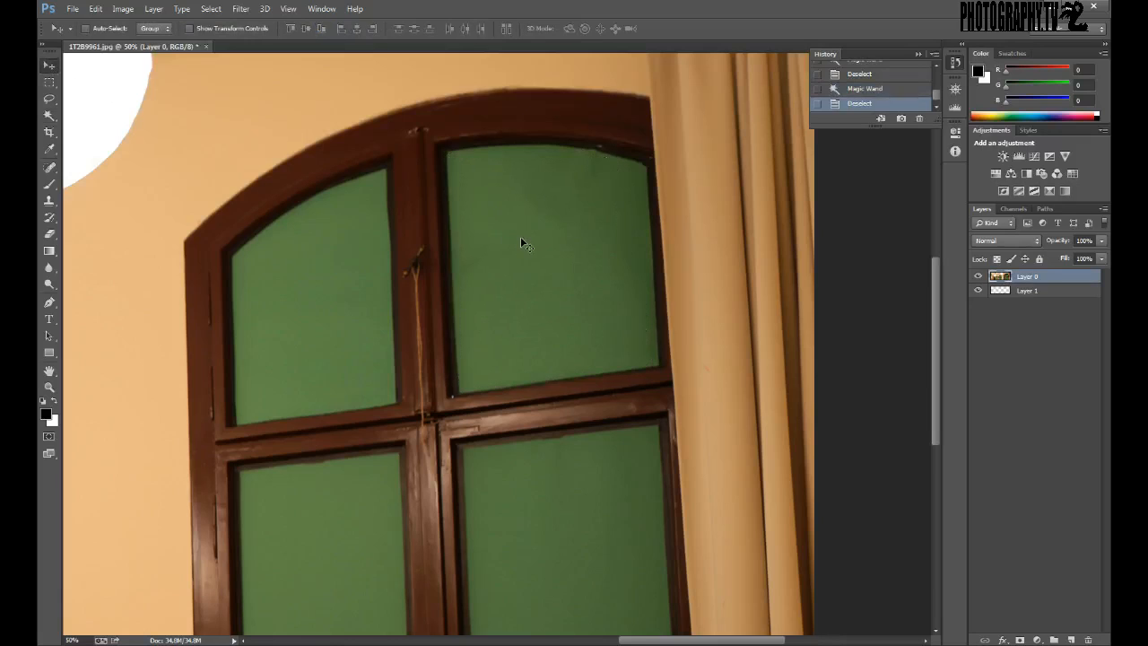
Set the Magic Wand tolerance to 50, test it on the same upper-right green pane, and deselect
{"action": "left_click", "coordinate": [49, 115]}
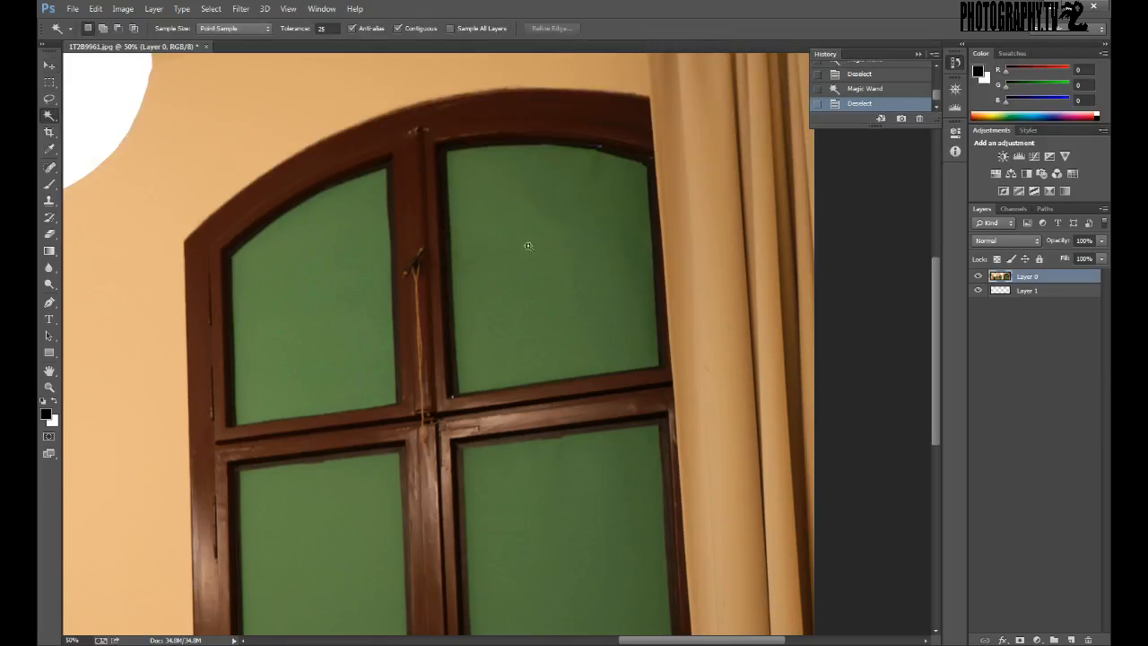
{"action": "left_click", "coordinate": [322, 28]}
{"action": "left_click", "coordinate": [535, 245]}
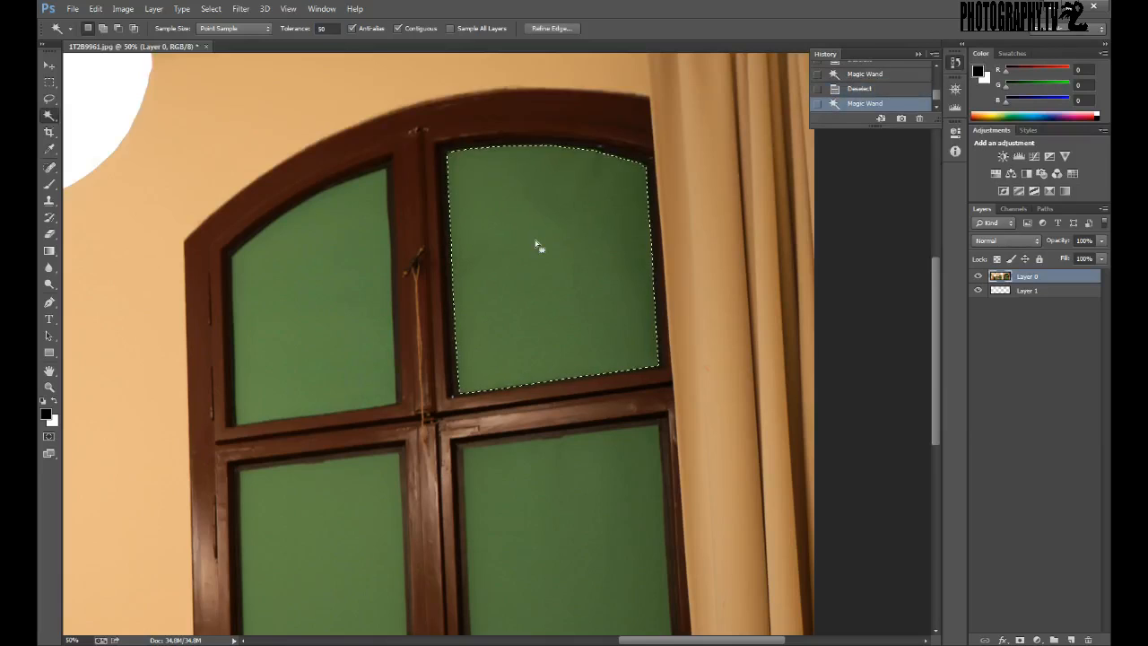
{"action": "key", "text": "ctrl+d"}
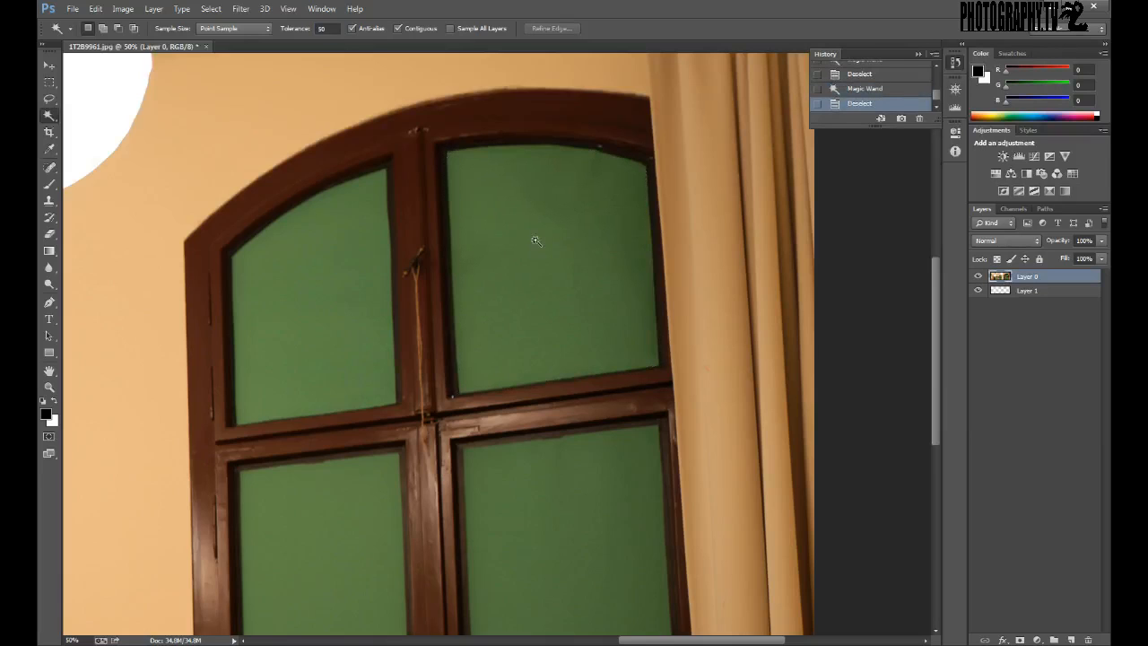
{"action": "left_click", "coordinate": [323, 28]}
{"action": "key", "text": "Return"}
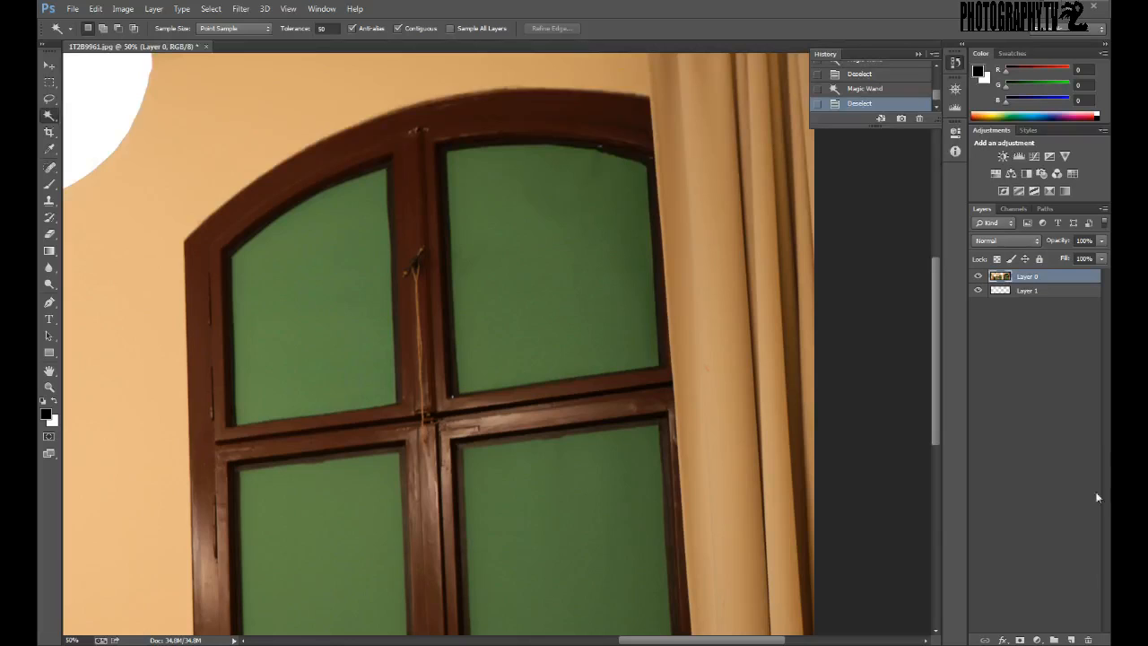
{"action": "left_click", "coordinate": [187, 10]}
{"action": "left_click", "coordinate": [568, 7]}
{"action": "key", "text": "alt+Tab"}
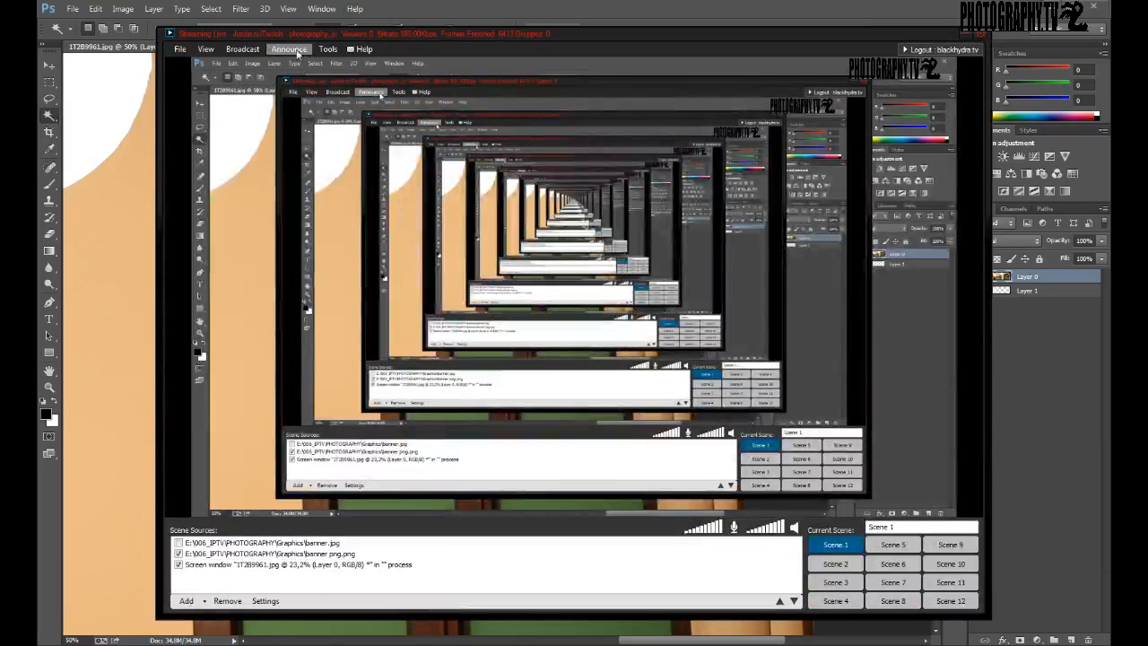
{"action": "left_click", "coordinate": [242, 48]}
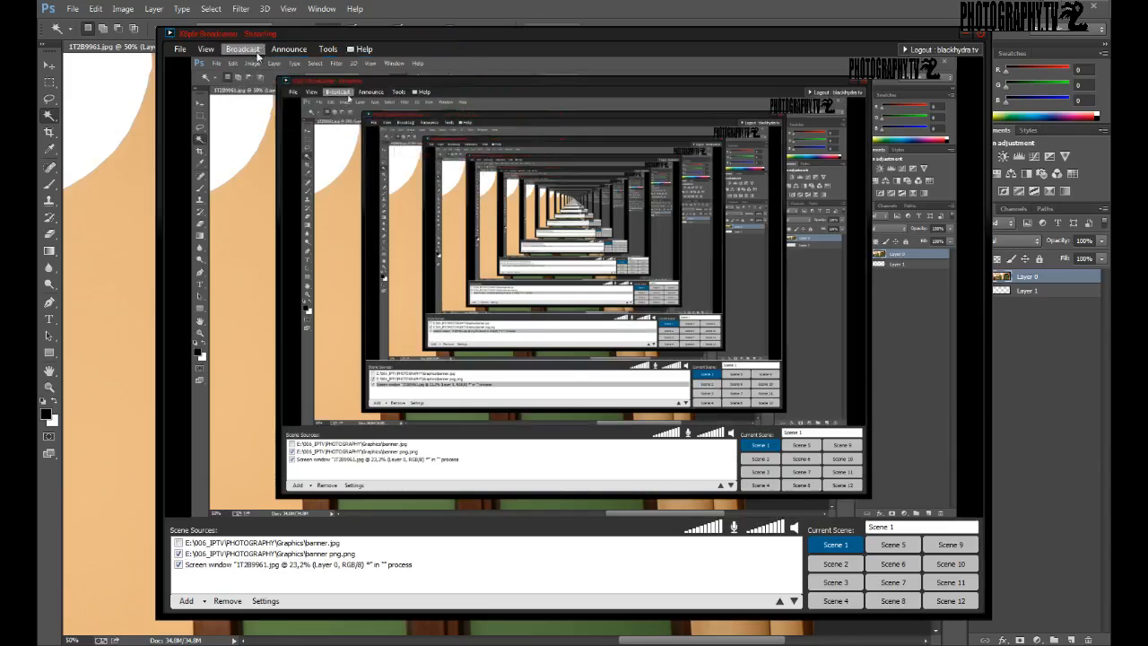
{"action": "left_click", "coordinate": [231, 65]}
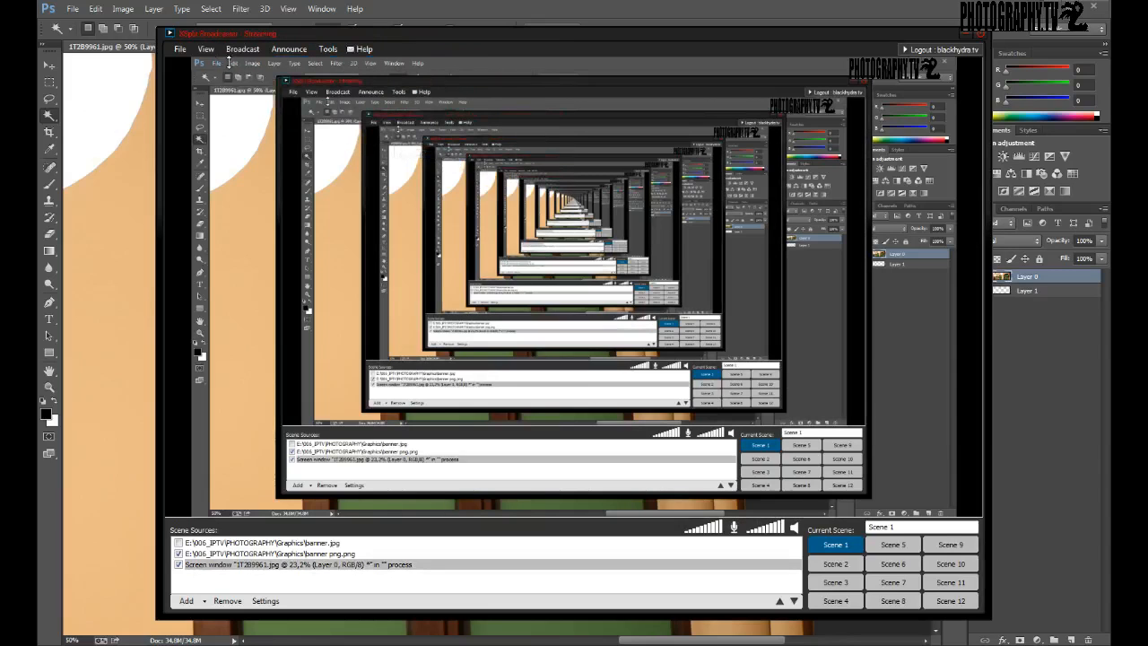
{"action": "left_click", "coordinate": [257, 50]}
{"action": "left_click", "coordinate": [958, 36]}
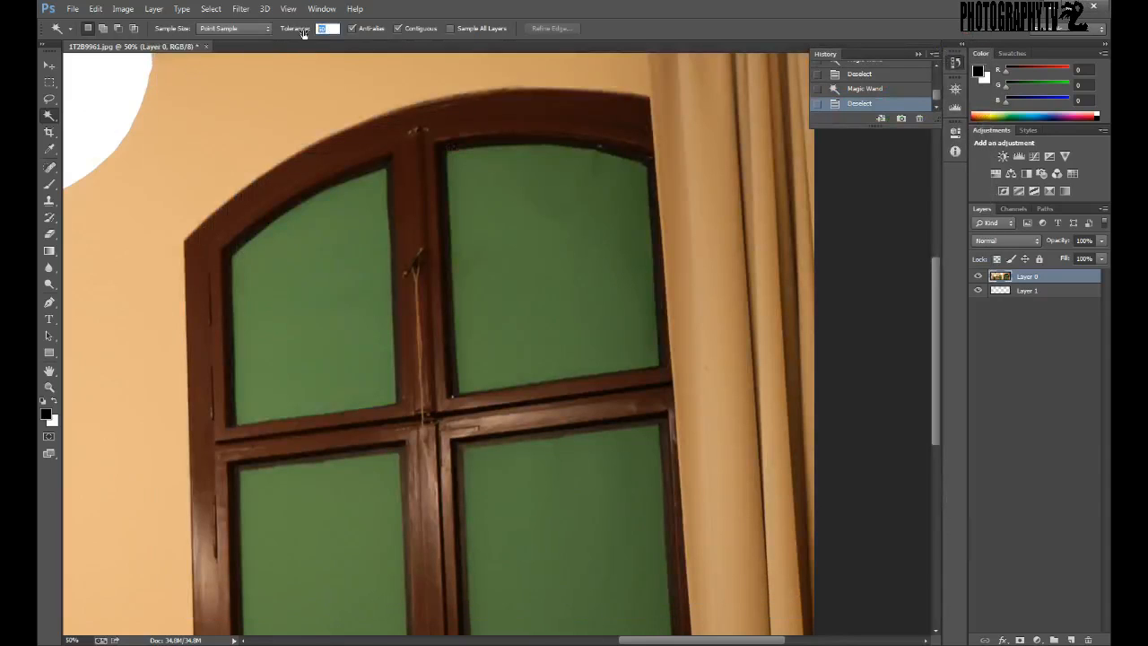
Clear a Magic Wand test of the largest window's upper-right pane, set the tolerance to 25, and sample the same pane again
{"action": "left_click", "coordinate": [528, 309]}
{"action": "key", "text": "ctrl+d"}
{"action": "double_click", "coordinate": [321, 27]}
{"action": "type", "text": "25"}
{"action": "left_click", "coordinate": [531, 319]}
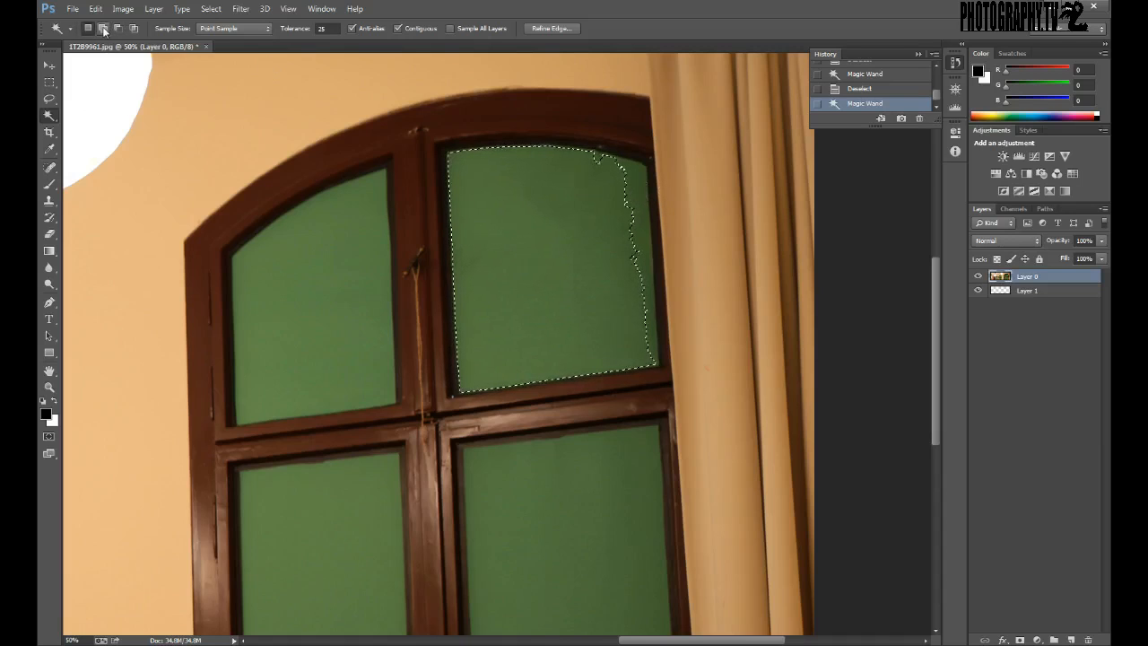
Add the pane's unselected dark edge to the selection, subtract its upper-right area, and deselect
{"action": "left_click", "coordinate": [635, 193], "text": "shift"}
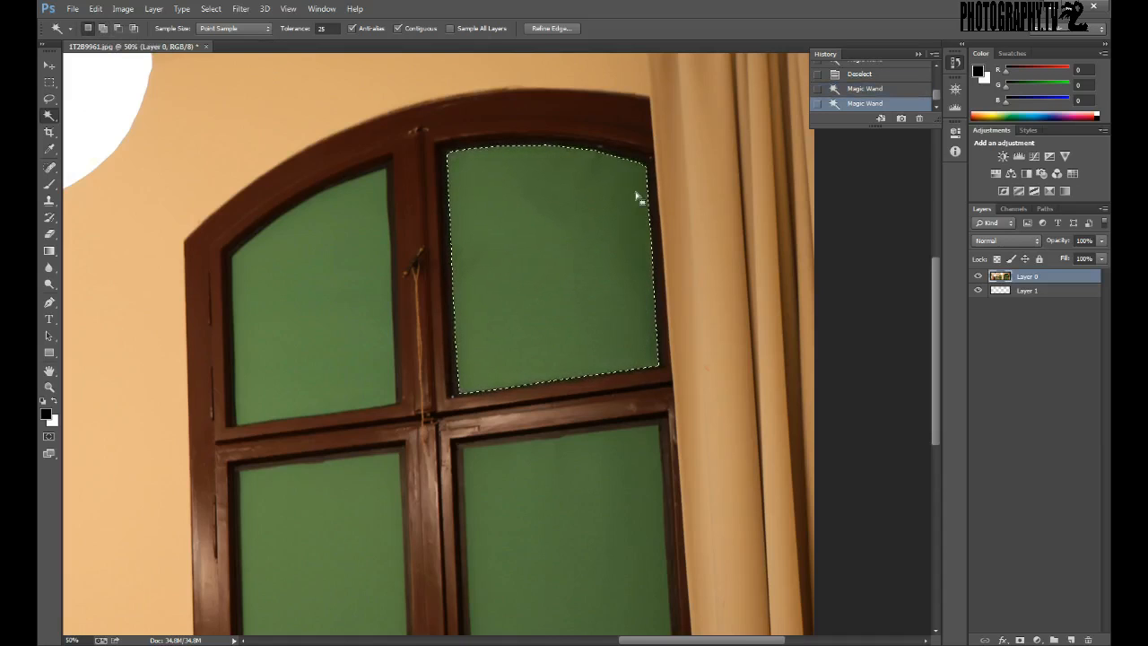
{"action": "left_click", "coordinate": [640, 185], "text": "alt"}
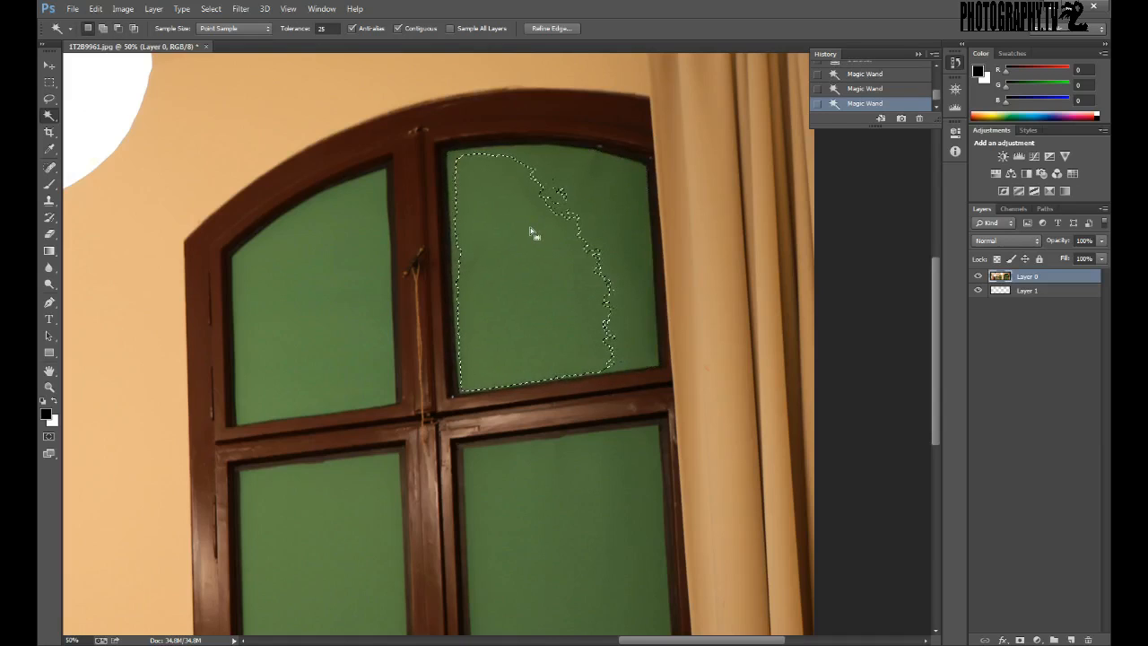
{"action": "key", "text": "ctrl+d"}
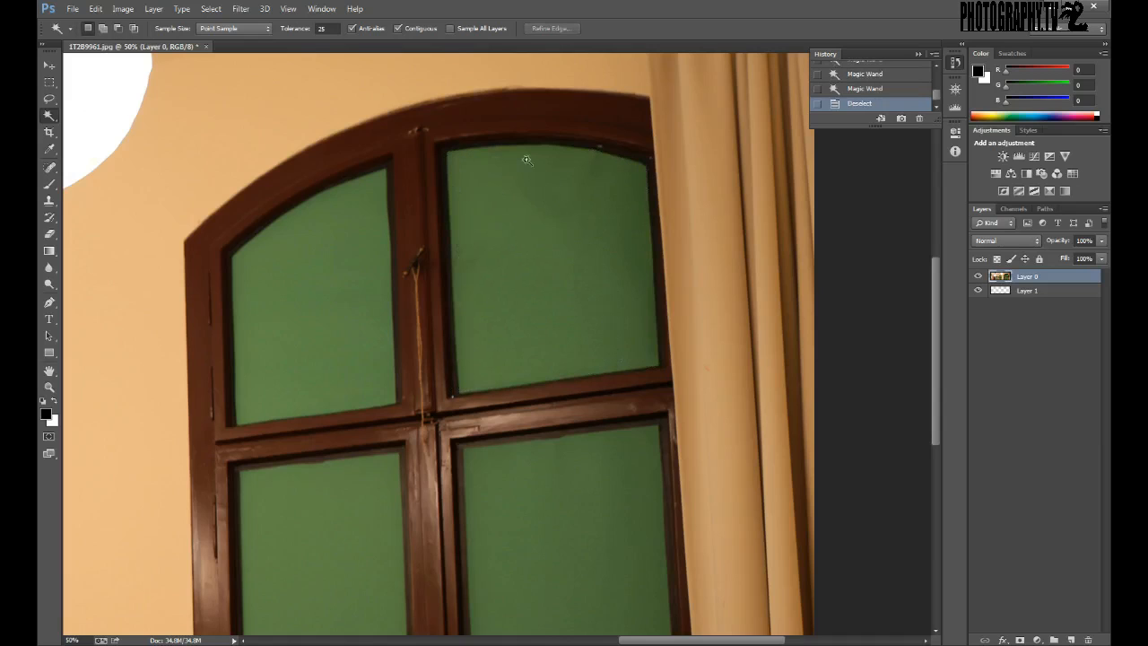
Select the upper-right pane with the Magic Wand, add its darker right edge, and clear the selection
{"action": "left_click", "coordinate": [547, 289]}
{"action": "left_click", "coordinate": [631, 209], "text": "shift"}
{"action": "key", "text": "ctrl+d"}
Switch to the Quick Selection Tool, try it on the upper-right green pane of the largest window, and deselect
{"action": "left_click", "coordinate": [49, 386]}
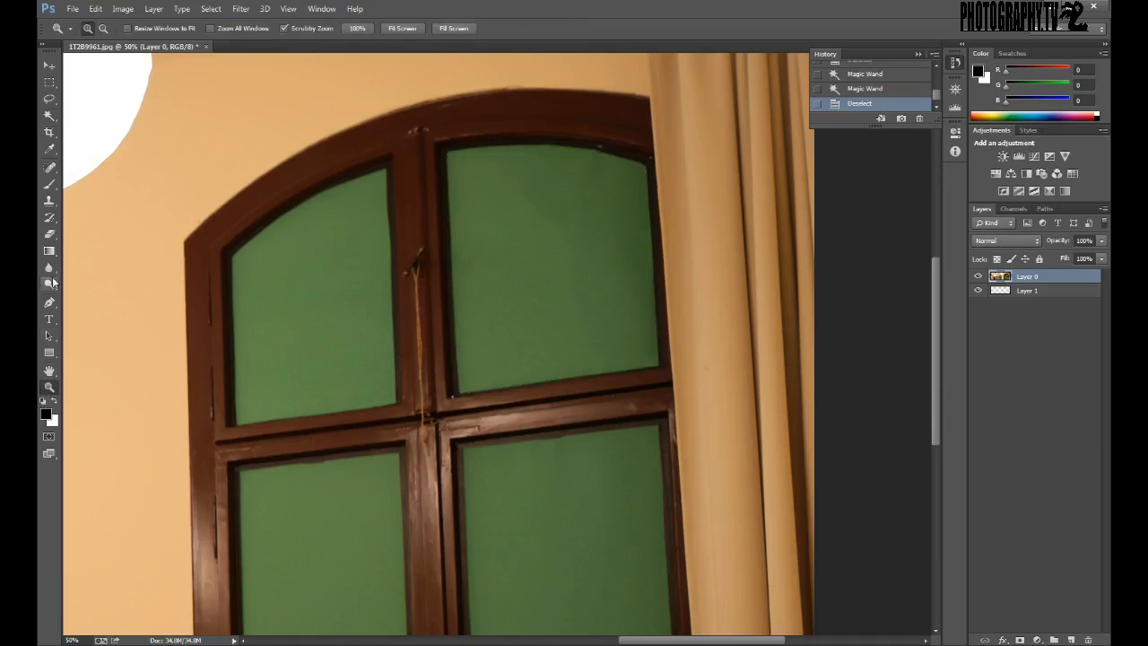
{"action": "left_click", "coordinate": [49, 116]}
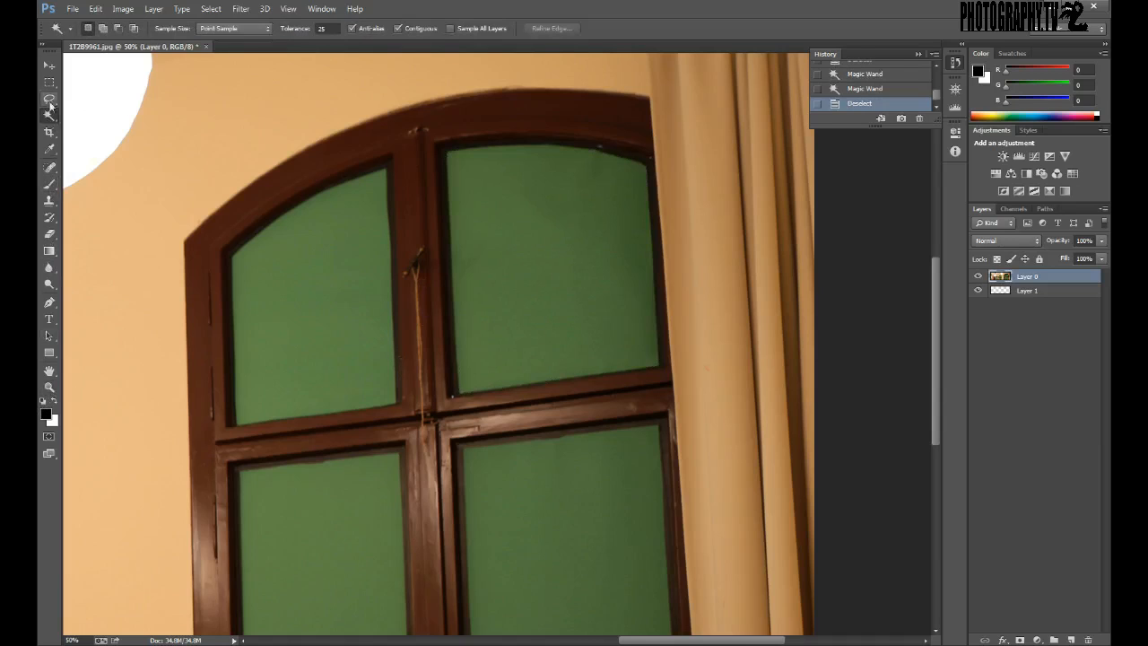
{"action": "mouse_move", "coordinate": [49, 119]}
{"action": "left_mouse_down"}
{"action": "mouse_move", "coordinate": [103, 112]}
{"action": "mouse_move", "coordinate": [54, 117]}
{"action": "mouse_move", "coordinate": [82, 115]}
{"action": "left_mouse_up"}
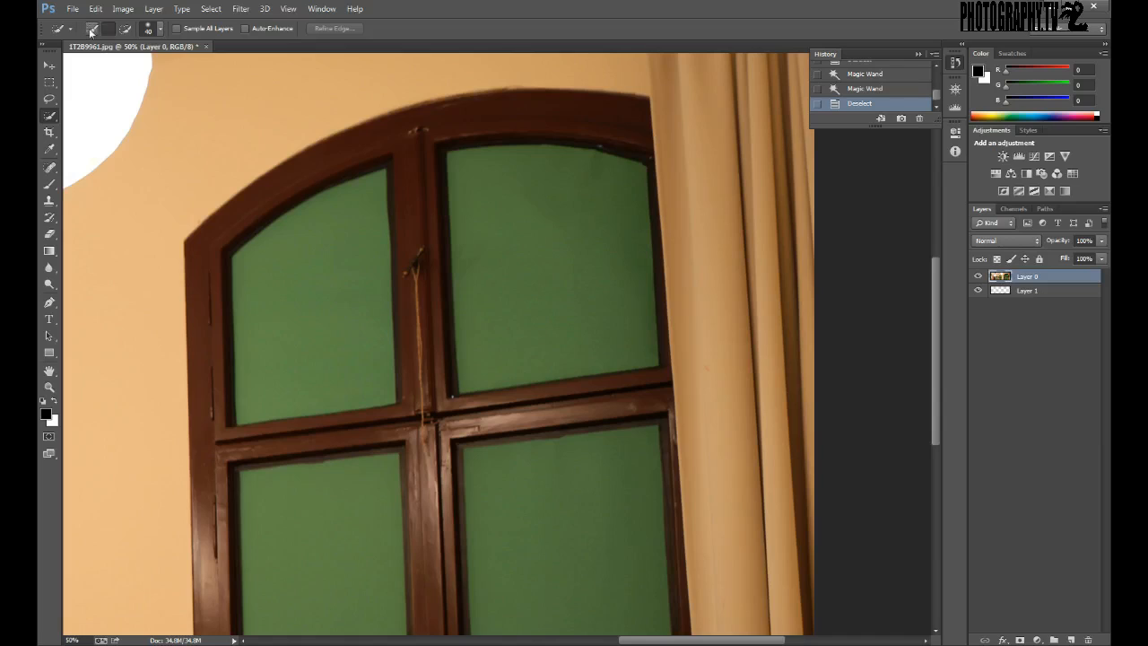
{"action": "left_click", "coordinate": [160, 32]}
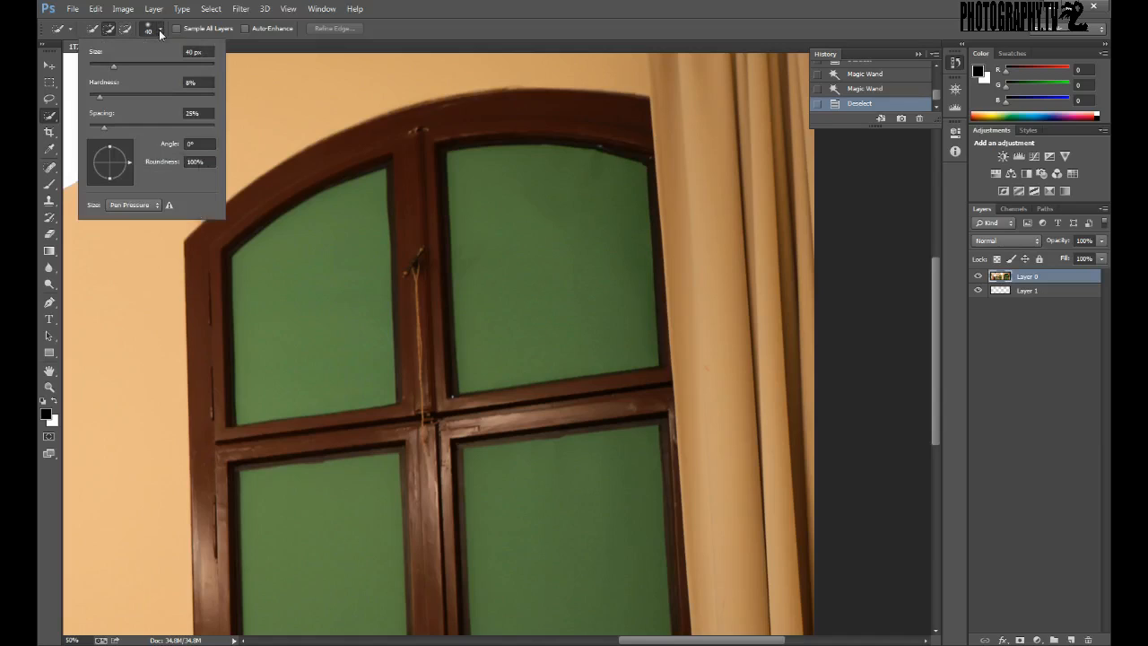
{"action": "left_click", "coordinate": [517, 287]}
{"action": "left_click", "coordinate": [516, 287]}
{"action": "key", "text": "ctrl+d"}
Set the Quick Selection brush to a size of 25 px and a hardness of 12%
{"action": "left_click", "coordinate": [161, 36]}
{"action": "mouse_move", "coordinate": [111, 66]}
{"action": "left_mouse_down"}
{"action": "mouse_move", "coordinate": [99, 68]}
{"action": "mouse_move", "coordinate": [193, 65]}
{"action": "mouse_move", "coordinate": [159, 67]}
{"action": "left_mouse_up"}
{"action": "mouse_move", "coordinate": [105, 100]}
{"action": "left_mouse_down"}
{"action": "mouse_move", "coordinate": [203, 104]}
{"action": "mouse_move", "coordinate": [90, 99]}
{"action": "mouse_move", "coordinate": [190, 103]}
{"action": "mouse_move", "coordinate": [104, 97]}
{"action": "left_mouse_up"}
{"action": "mouse_move", "coordinate": [159, 65]}
{"action": "left_mouse_down"}
{"action": "mouse_move", "coordinate": [100, 69]}
{"action": "mouse_move", "coordinate": [232, 67]}
{"action": "mouse_move", "coordinate": [105, 69]}
{"action": "left_mouse_up"}
{"action": "left_click", "coordinate": [269, 323]}
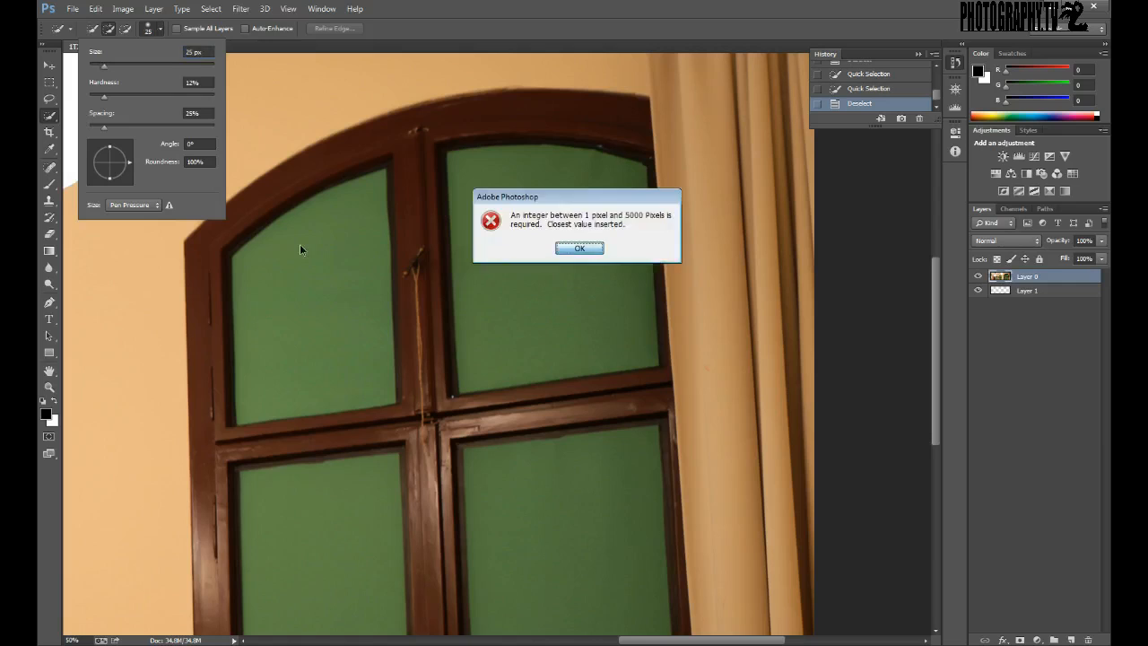
{"action": "key", "text": "Return"}
{"action": "left_click", "coordinate": [174, 206]}
Test the 25 px Quick Selection brush on the largest window's upper-left green pane and clear the selection
{"action": "key", "text": "z"}
{"action": "right_click", "coordinate": [253, 331]}
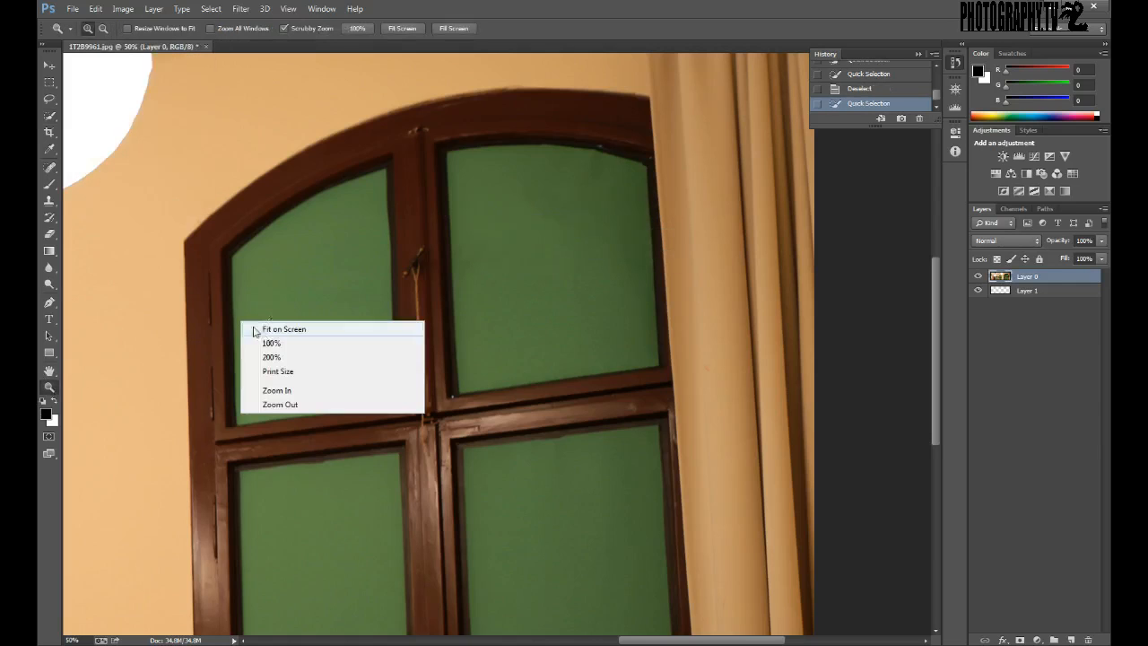
{"action": "left_click", "coordinate": [291, 404]}
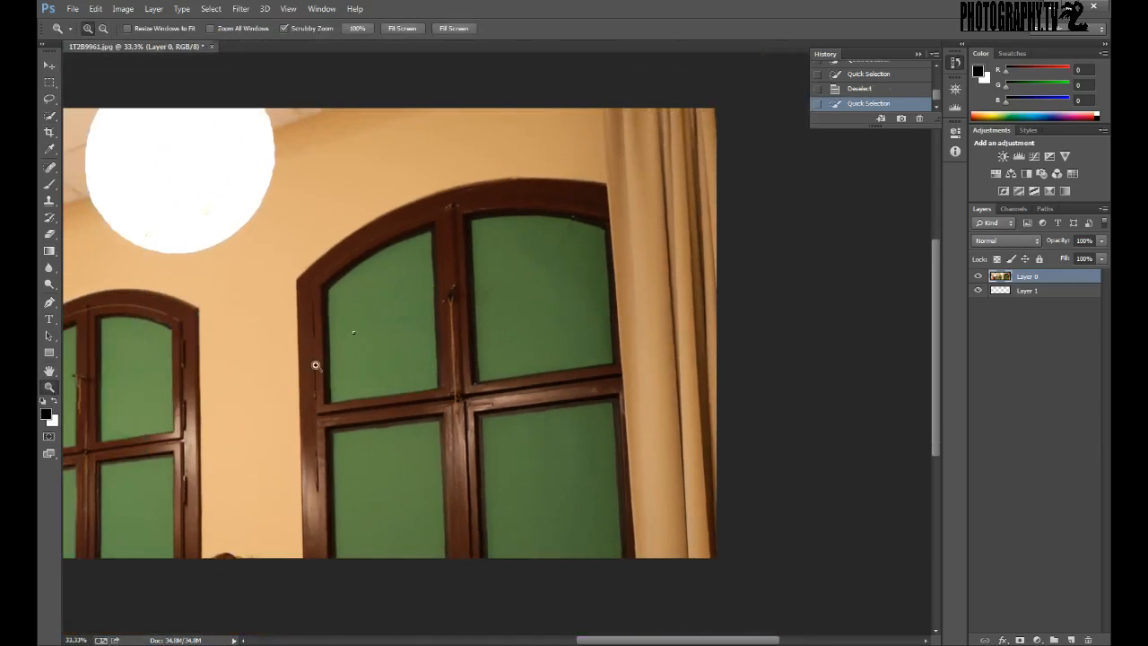
{"action": "left_click", "coordinate": [49, 118]}
{"action": "key", "text": "ctrl+d"}
{"action": "left_click", "coordinate": [368, 348]}
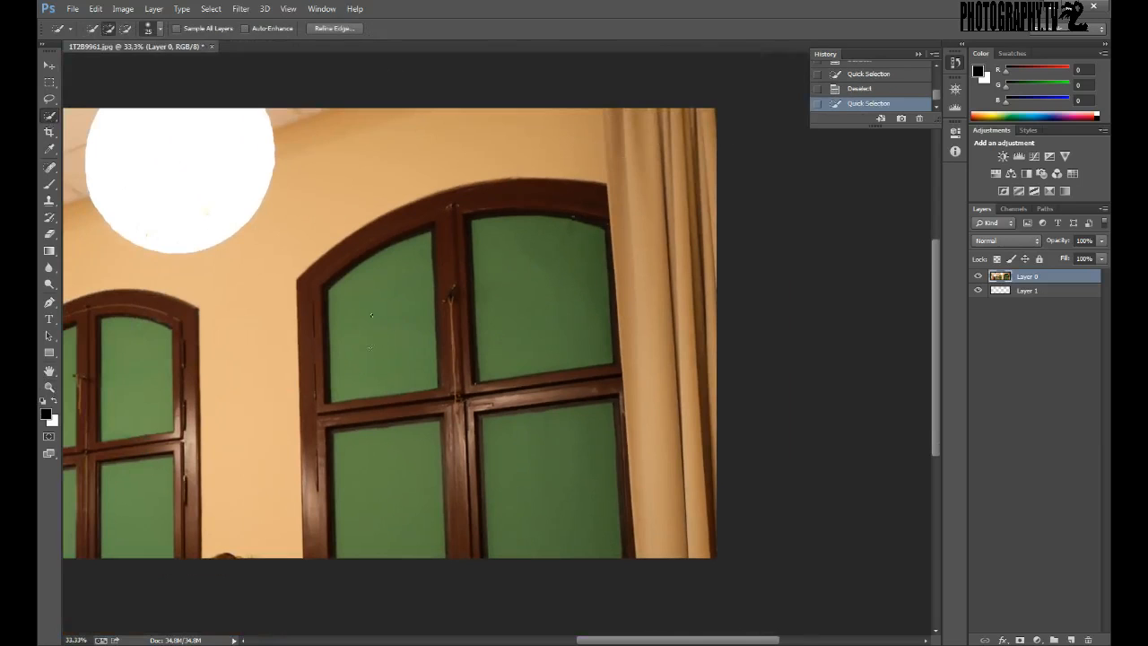
{"action": "left_click", "coordinate": [369, 315]}
{"action": "key", "text": "ctrl+d"}
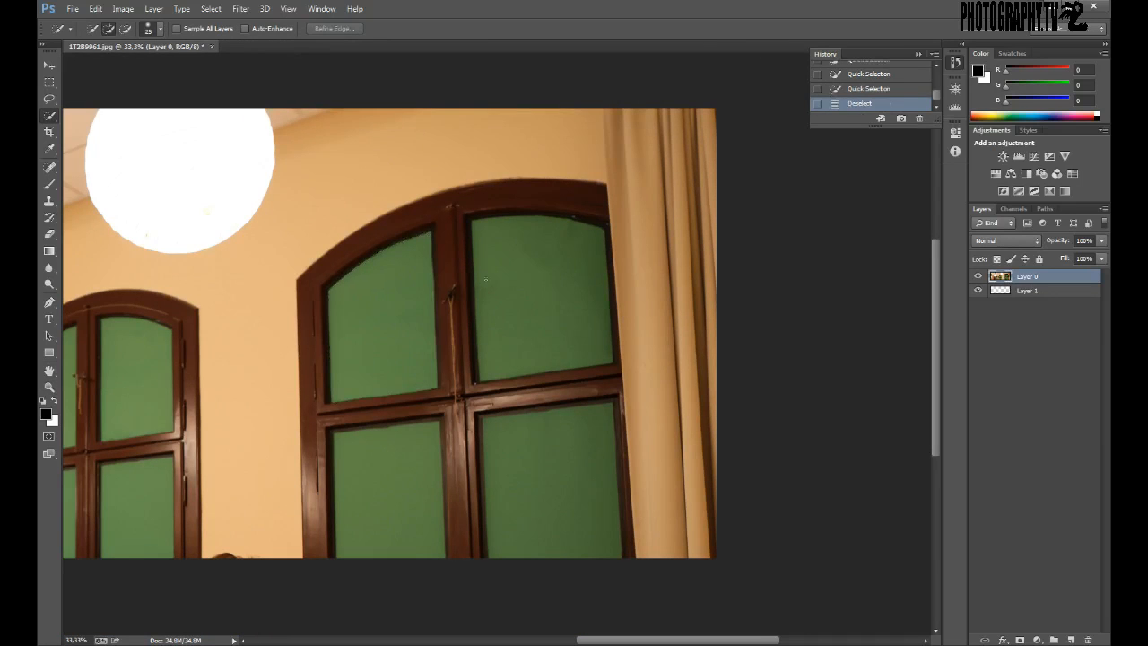
Quick-select the upper-right pane, repeat with a stroke across its right edge, try the upper-left pane, and deselect each time
{"action": "left_click", "coordinate": [497, 275]}
{"action": "left_click", "coordinate": [497, 274]}
{"action": "key", "text": "ctrl+d"}
{"action": "mouse_move", "coordinate": [533, 269]}
{"action": "left_mouse_down"}
{"action": "mouse_move", "coordinate": [547, 282]}
{"action": "mouse_move", "coordinate": [550, 258]}
{"action": "mouse_move", "coordinate": [611, 242]}
{"action": "left_mouse_up"}
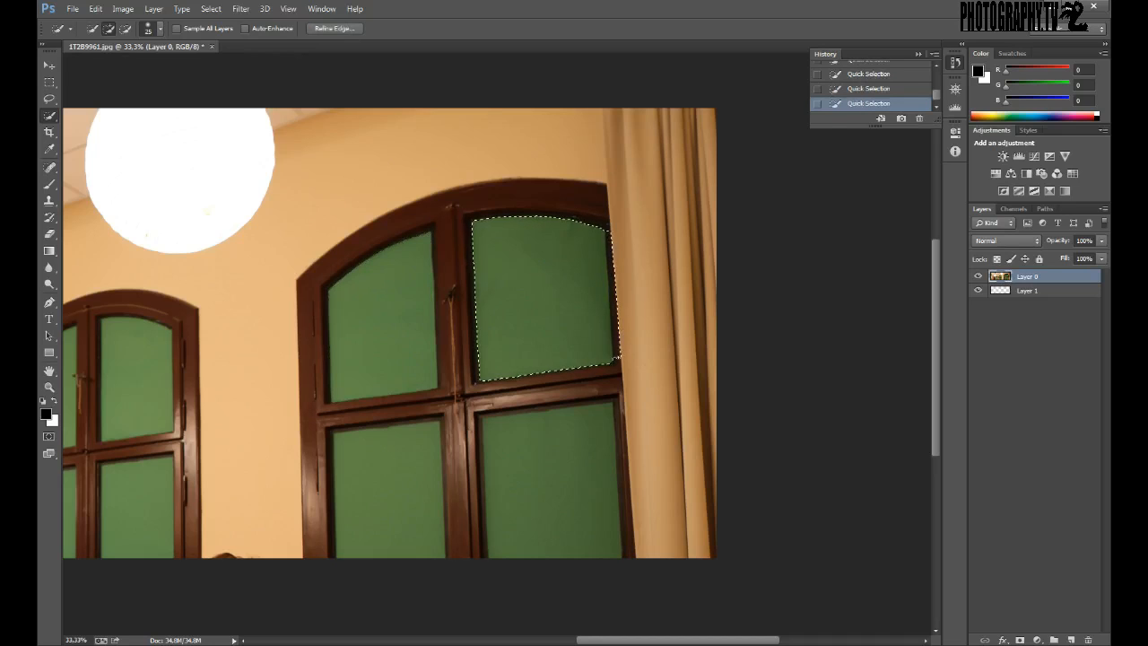
{"action": "key", "text": "ctrl+d"}
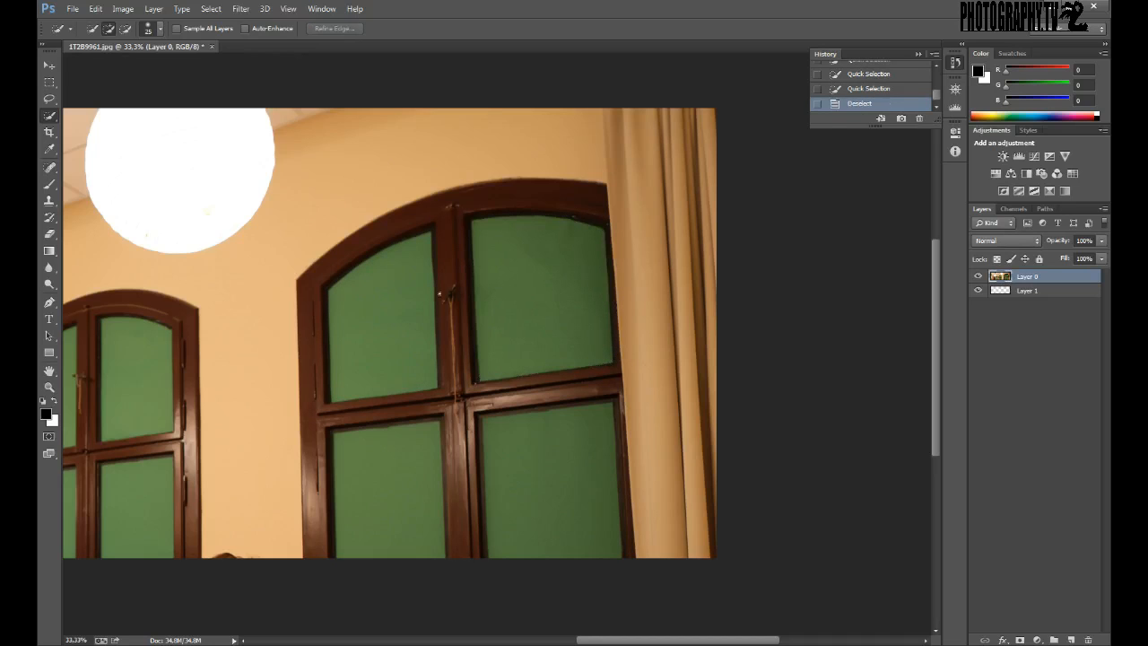
{"action": "left_click_drag", "start_coordinate": [363, 311], "coordinate": [364, 310]}
{"action": "left_click", "coordinate": [363, 311]}
{"action": "key", "text": "ctrl+d"}
Quick-select the wall between the two nearest windows and above the largest one, delete it, and deselect
{"action": "left_click_drag", "start_coordinate": [538, 156], "coordinate": [332, 176]}
{"action": "mouse_move", "coordinate": [278, 241]}
{"action": "left_mouse_down"}
{"action": "mouse_move", "coordinate": [263, 254]}
{"action": "mouse_move", "coordinate": [263, 295]}
{"action": "mouse_move", "coordinate": [389, 221]}
{"action": "left_mouse_up"}
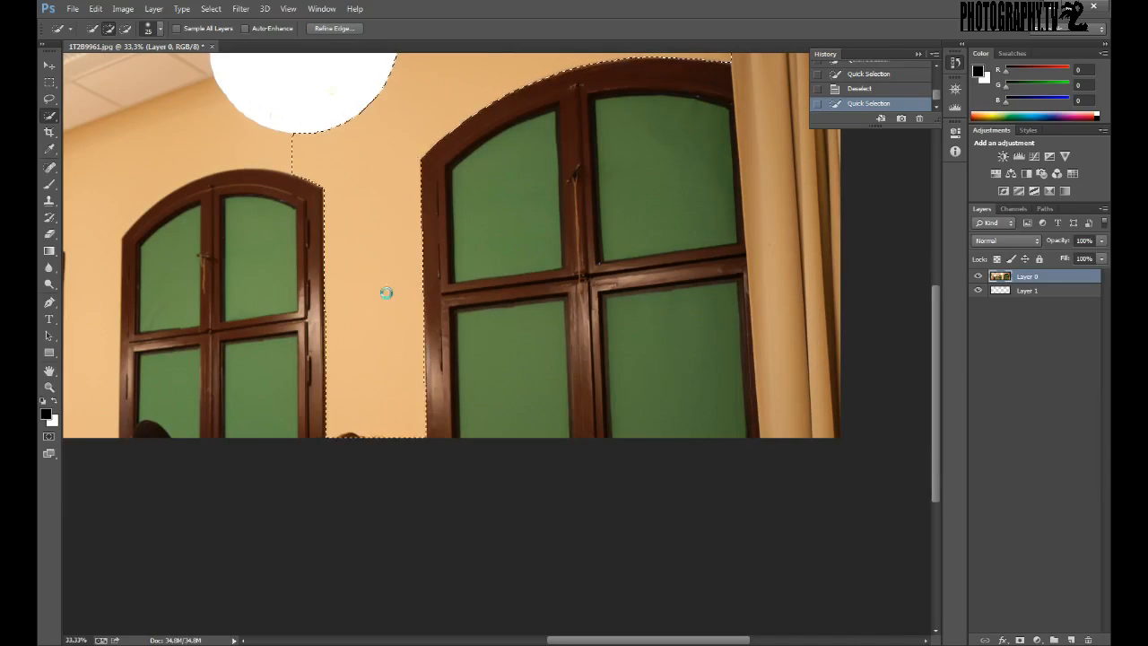
{"action": "key", "text": "Delete"}
{"action": "key", "text": "ctrl+d"}
Switch to the Magic Wand Tool, test it on the largest window's upper-left pane, and deselect
{"action": "right_click", "coordinate": [49, 117]}
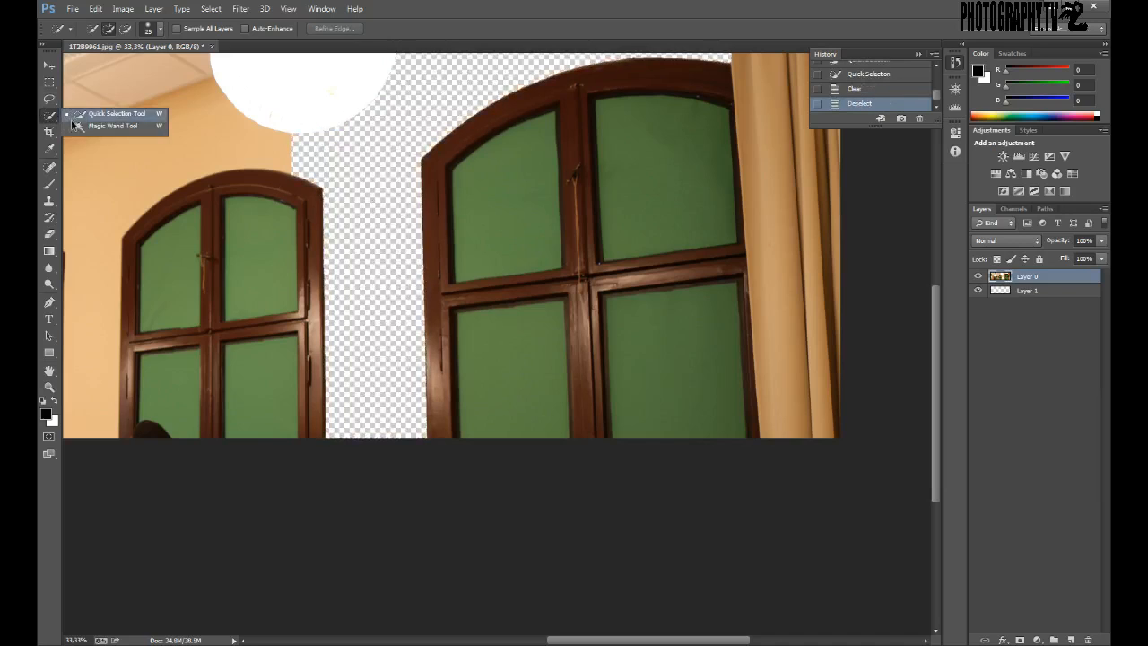
{"action": "left_click", "coordinate": [117, 130]}
{"action": "left_click", "coordinate": [528, 220]}
{"action": "key", "text": "ctrl+d"}
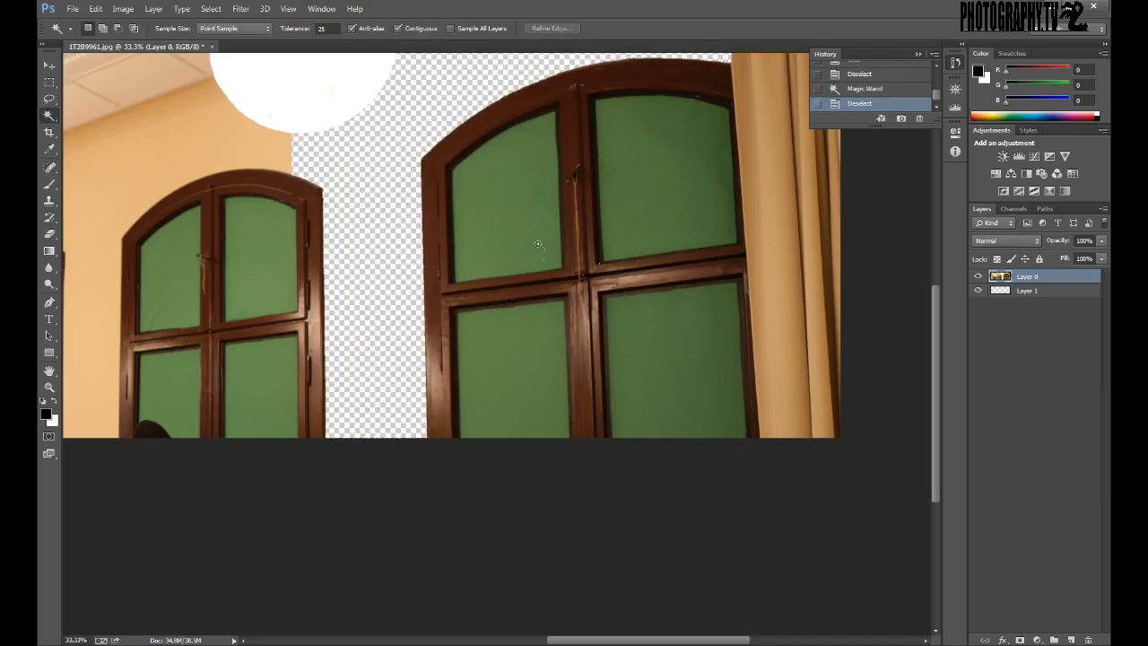
Set the Magic Wand tolerance to 50, delete the four green panes of the largest window one by one, and deselect
{"action": "left_click", "coordinate": [307, 31]}
{"action": "type", "text": "50"}
{"action": "left_click", "coordinate": [681, 165]}
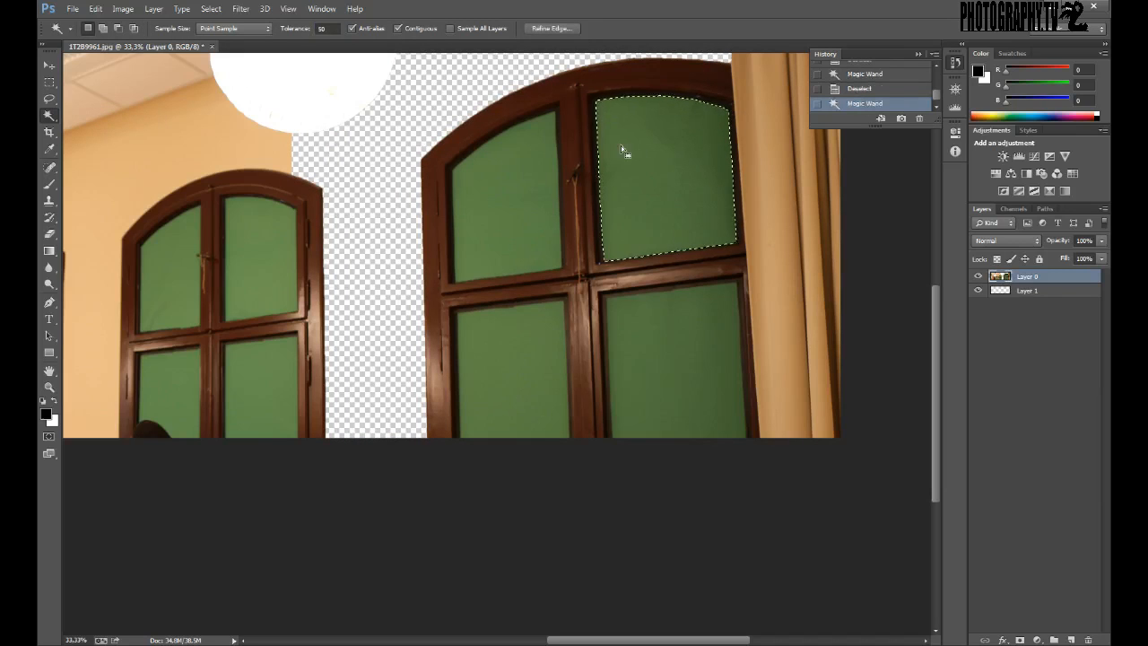
{"action": "key", "text": "Delete"}
{"action": "left_click", "coordinate": [687, 384]}
{"action": "key", "text": "Delete"}
{"action": "left_click", "coordinate": [507, 341]}
{"action": "key", "text": "Delete"}
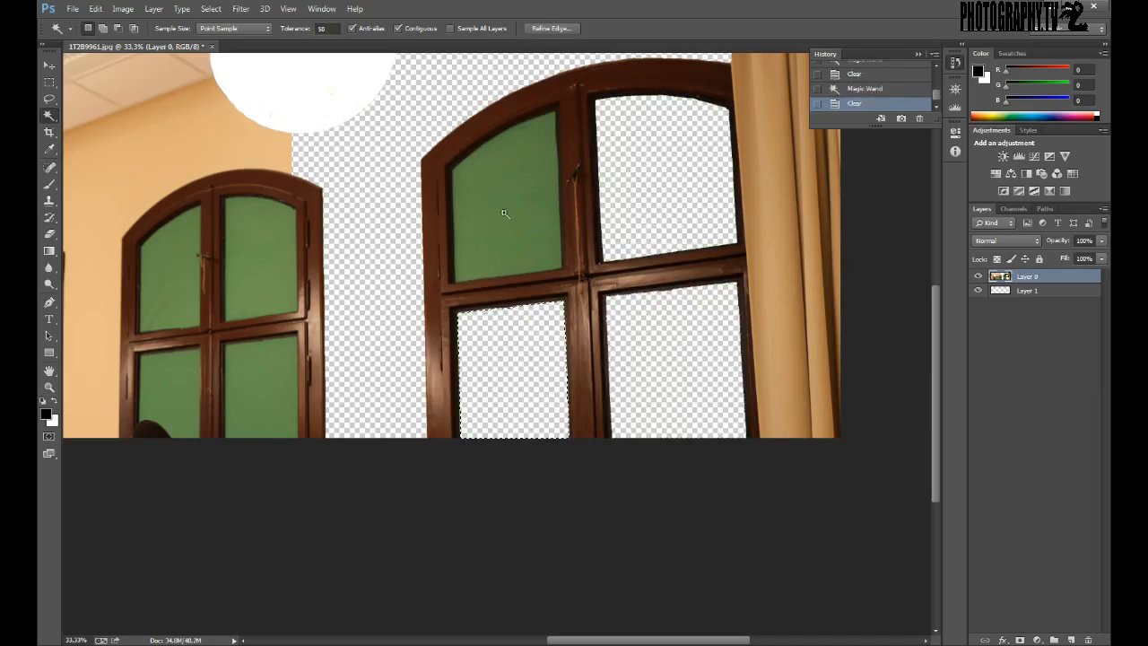
{"action": "left_click", "coordinate": [504, 212]}
{"action": "key", "text": "Delete"}
{"action": "key", "text": "ctrl+d"}
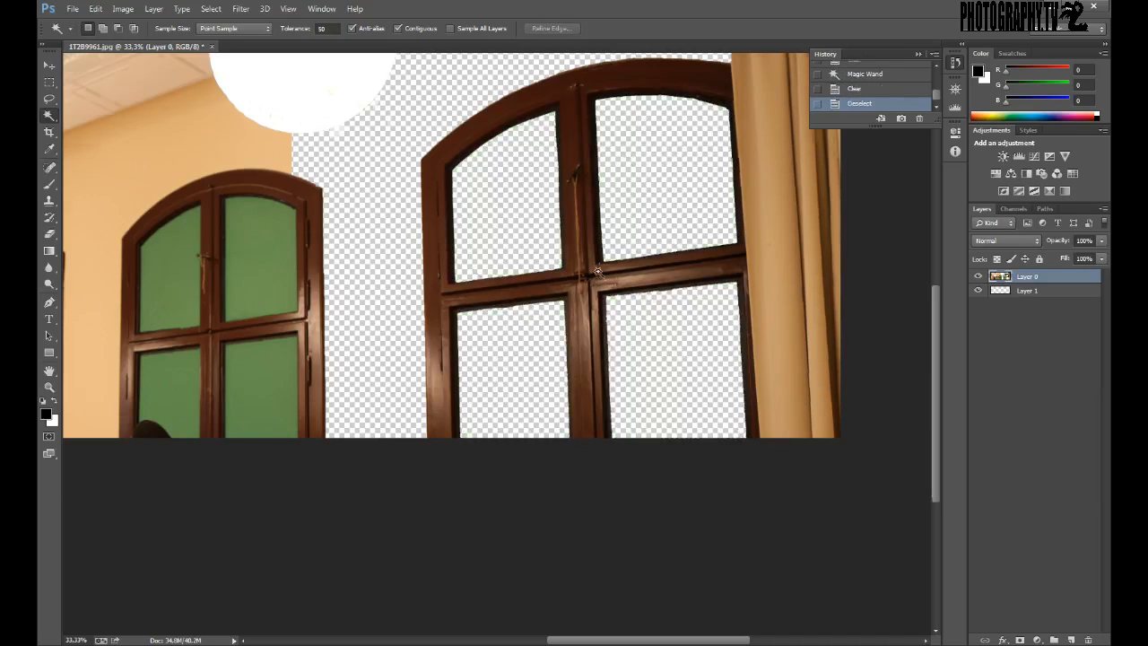
Lasso a rounded wall area beside the second-largest window's arch and add an overlapping rectangular marquee to the selection
{"action": "scroll", "coordinate": [597, 271], "scroll_direction": "up", "scroll_amount": 5}
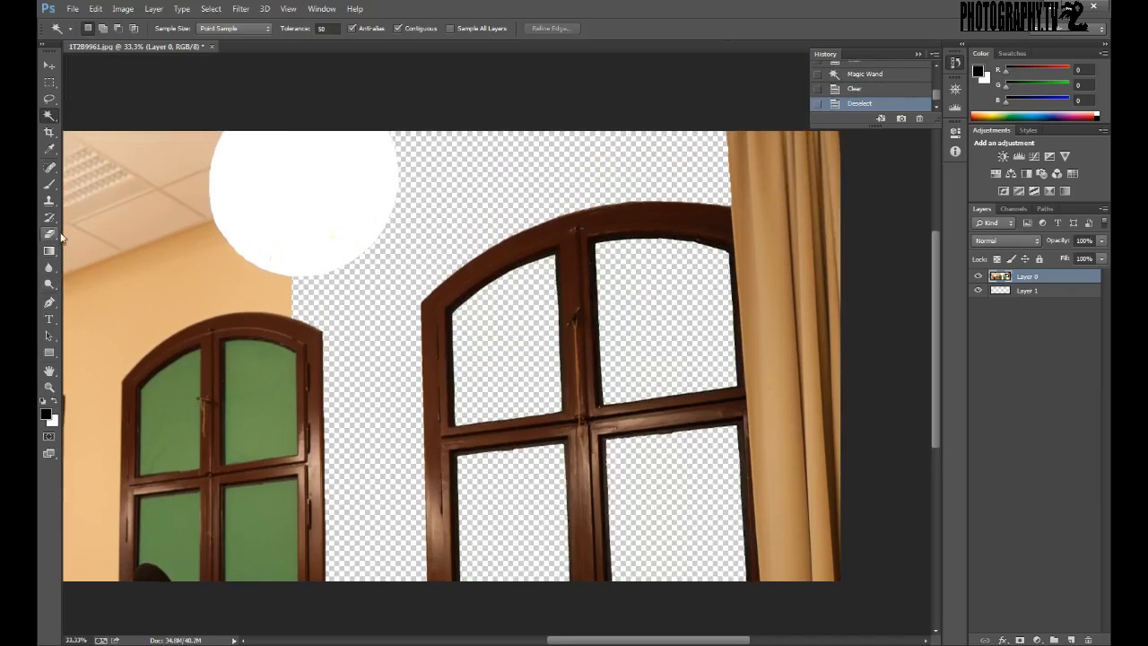
{"action": "left_click", "coordinate": [50, 184]}
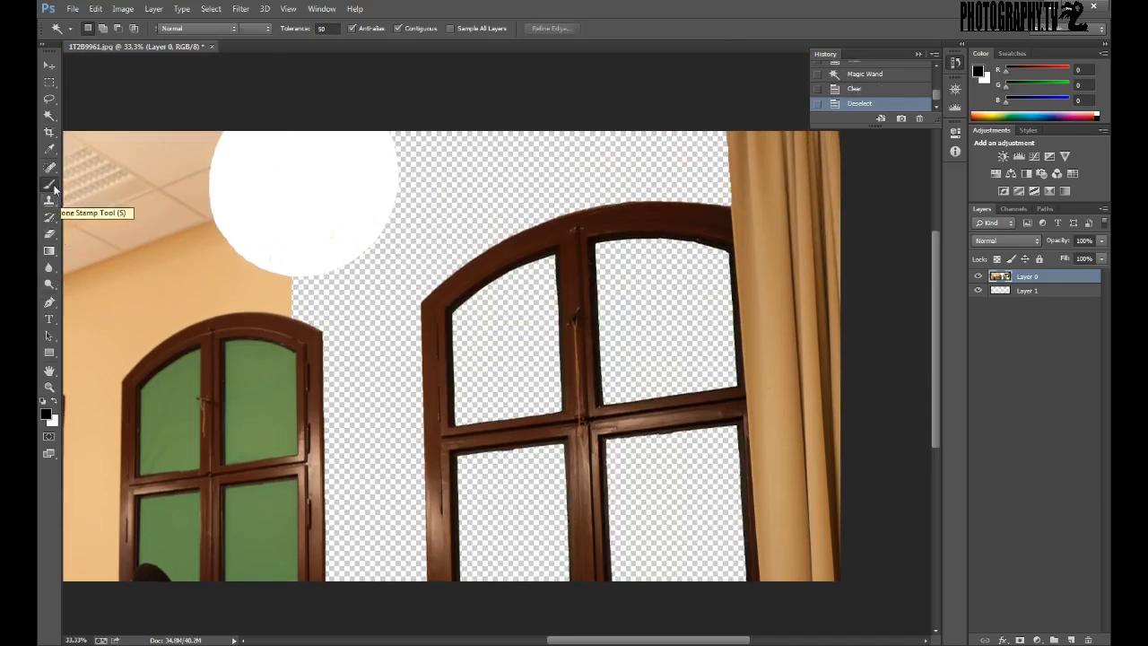
{"action": "left_click", "coordinate": [49, 98]}
{"action": "mouse_move", "coordinate": [224, 351]}
{"action": "left_mouse_down"}
{"action": "mouse_move", "coordinate": [378, 302]}
{"action": "mouse_move", "coordinate": [484, 236]}
{"action": "mouse_move", "coordinate": [513, 248]}
{"action": "left_mouse_up"}
{"action": "mouse_move", "coordinate": [422, 133]}
{"action": "left_mouse_down"}
{"action": "mouse_move", "coordinate": [379, 179]}
{"action": "mouse_move", "coordinate": [478, 147]}
{"action": "mouse_move", "coordinate": [466, 131]}
{"action": "left_mouse_up"}
{"action": "key", "text": "m"}
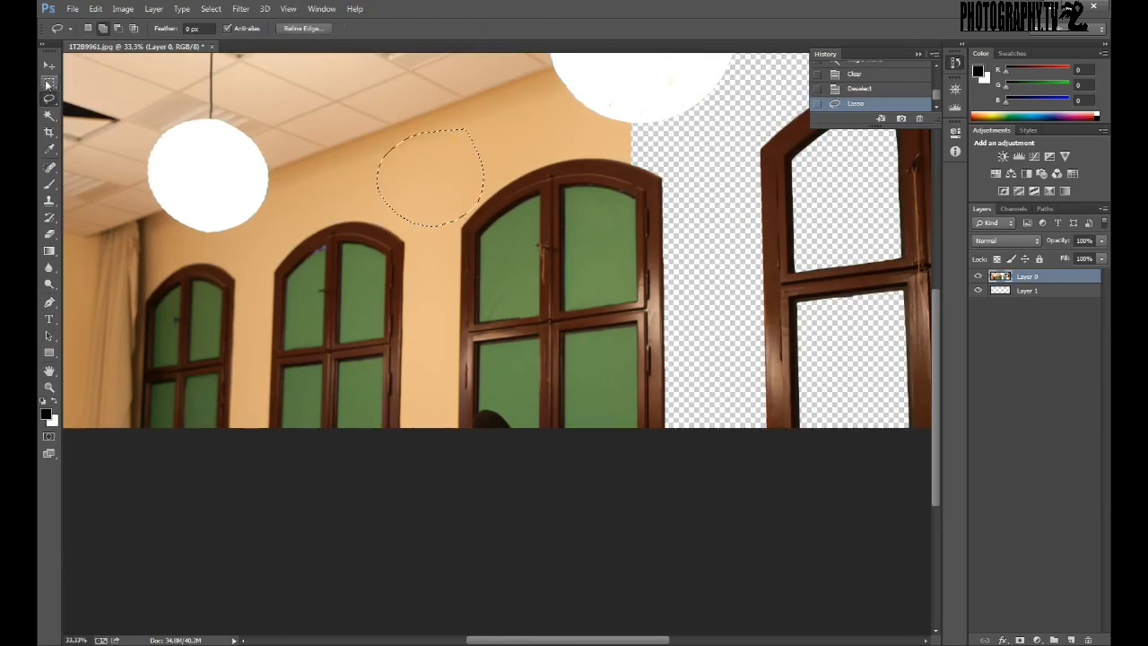
{"action": "left_click_drag", "start_coordinate": [542, 160], "coordinate": [449, 71]}
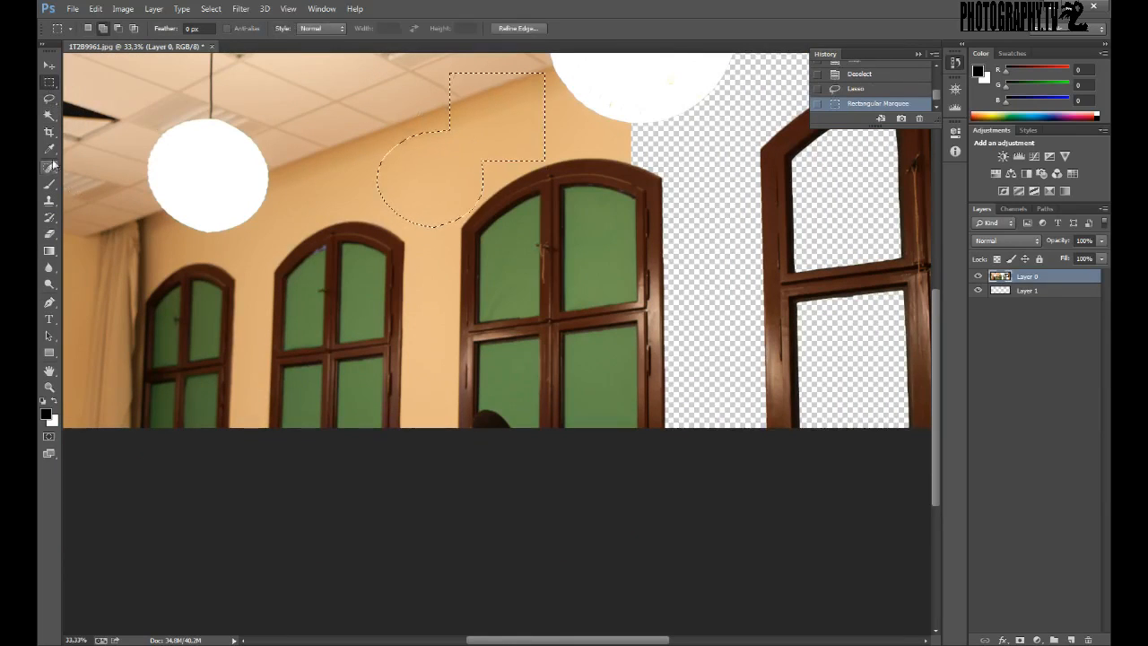
Add the second-largest window's upper-left green pane with the Magic Wand, delete the combined selection, and deselect
{"action": "left_click", "coordinate": [49, 115]}
{"action": "left_click", "coordinate": [533, 260], "text": "shift"}
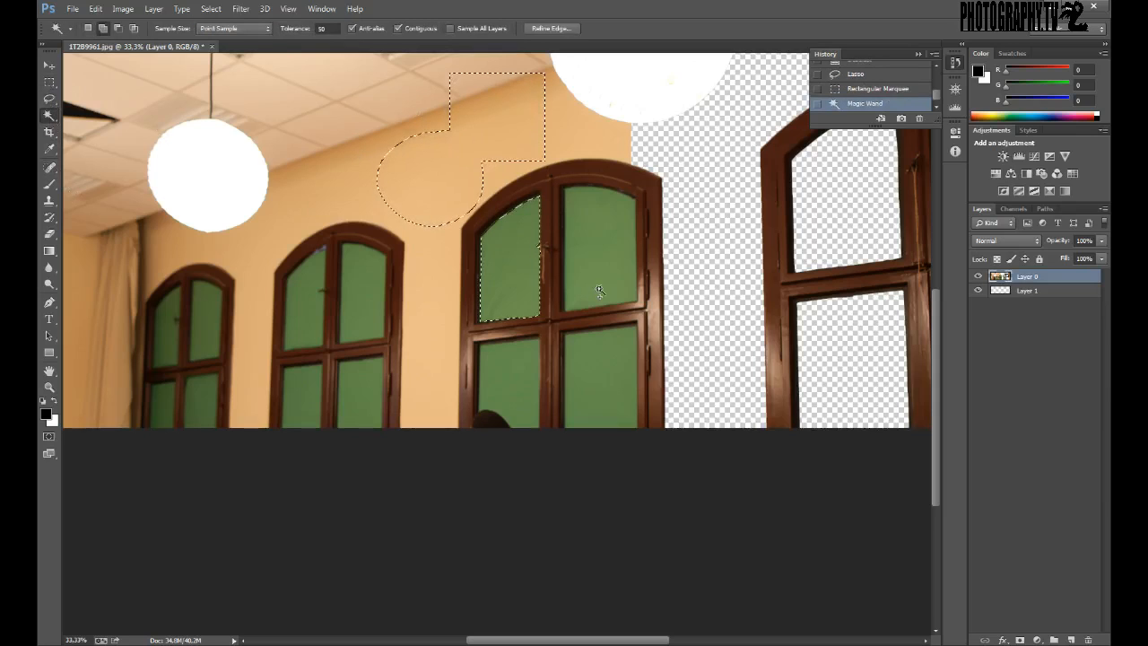
{"action": "key", "text": "Delete"}
{"action": "key", "text": "ctrl+d"}
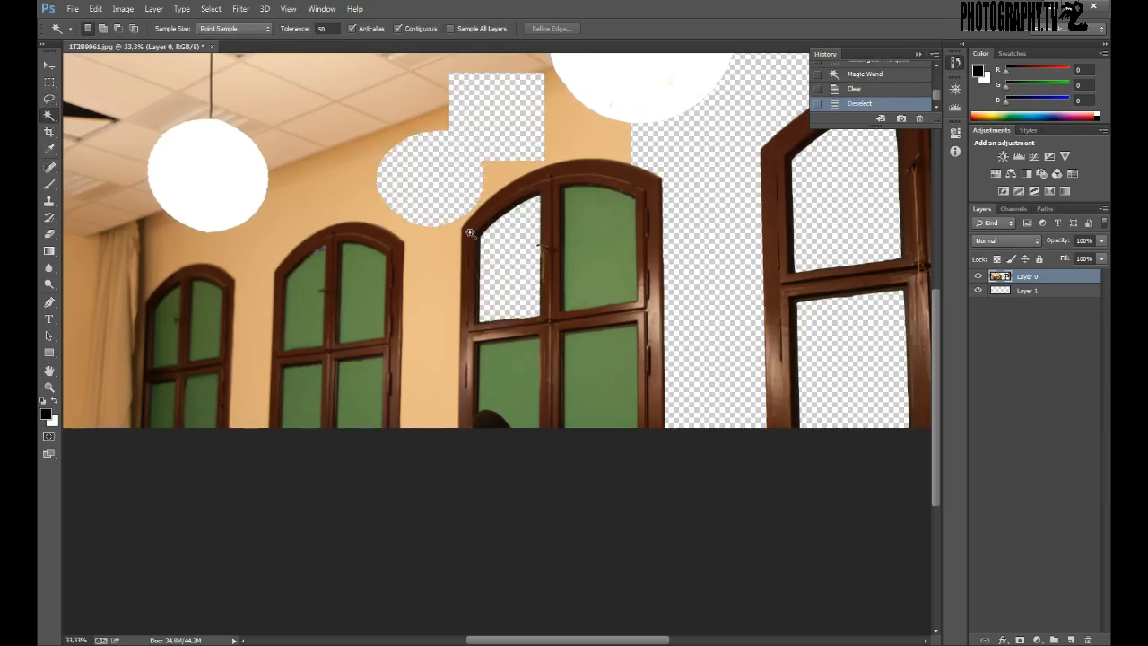